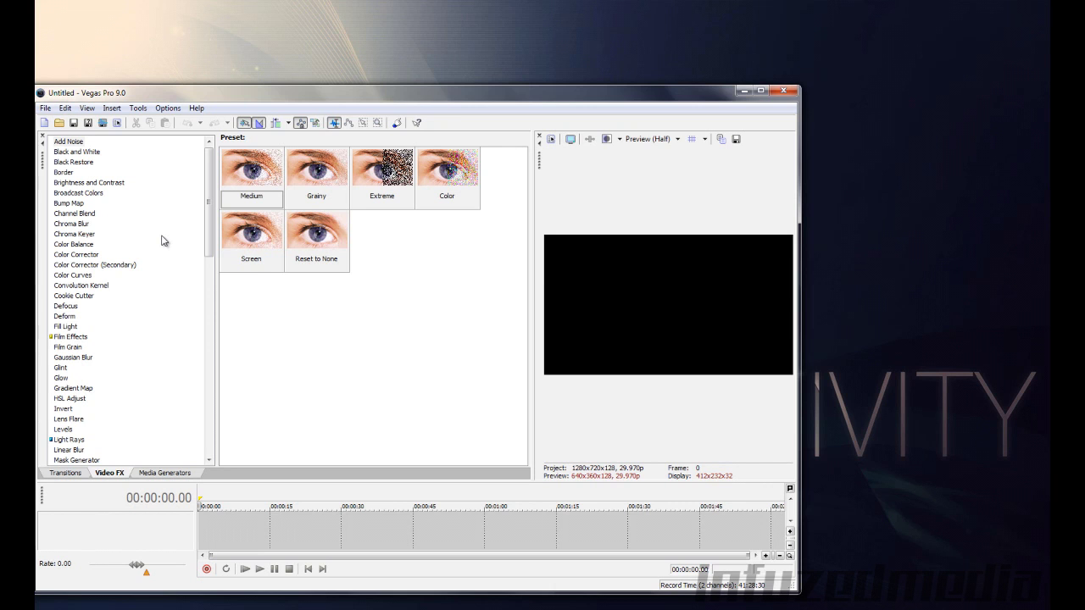
Maximize the Vegas Pro window, restore it, then maximize it again
double_click(368, 93)
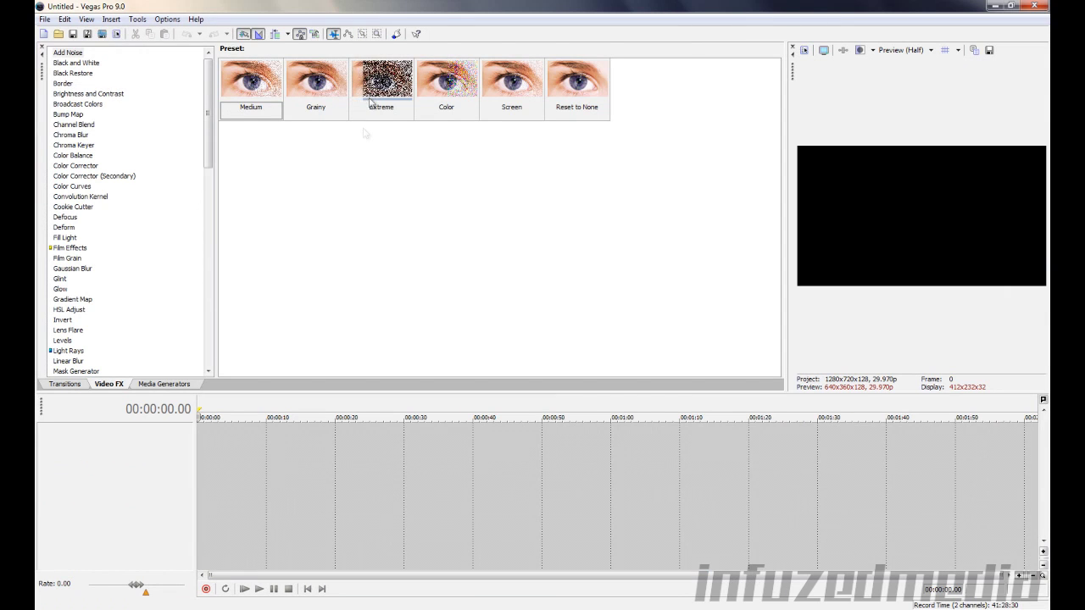
double_click(75, 15)
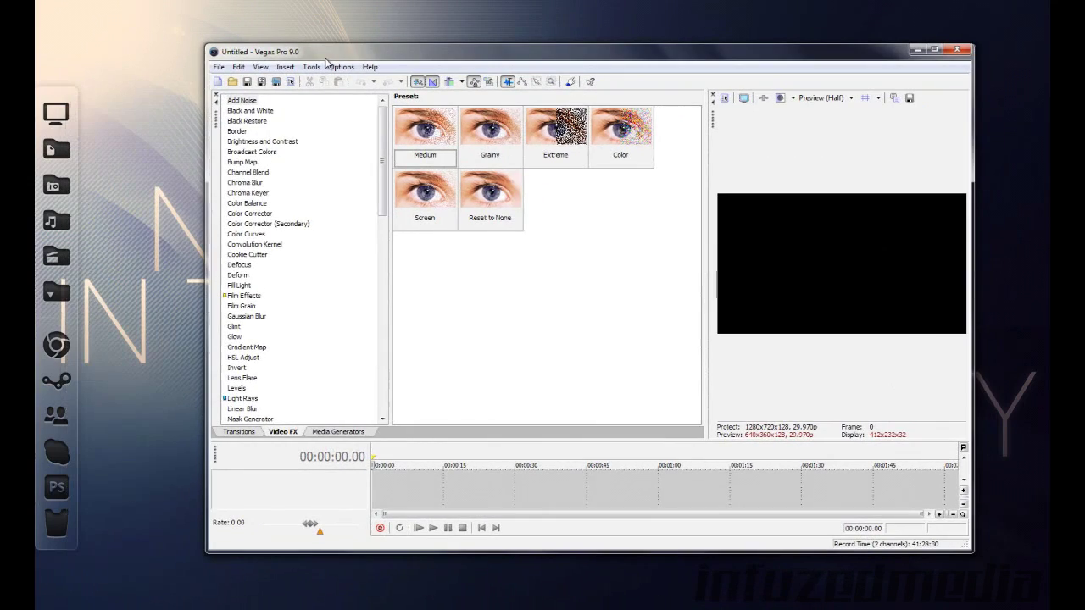
double_click(326, 62)
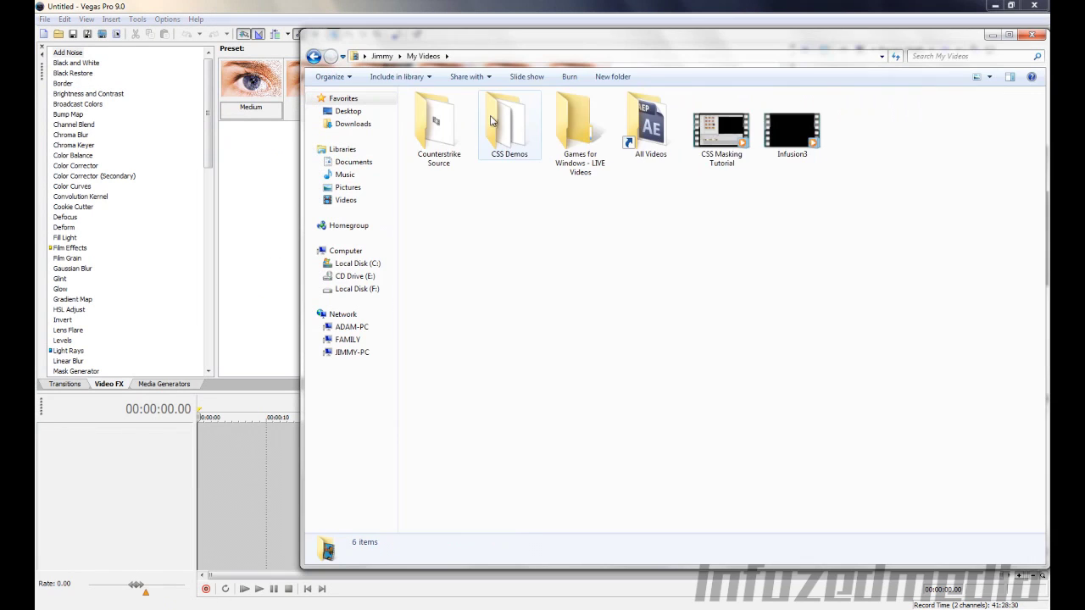
Browse to Counterstrike Source > Infusion3 > Clips > Nuke and drag hydrA_3k_Deagle onto the timeline
double_click(443, 113)
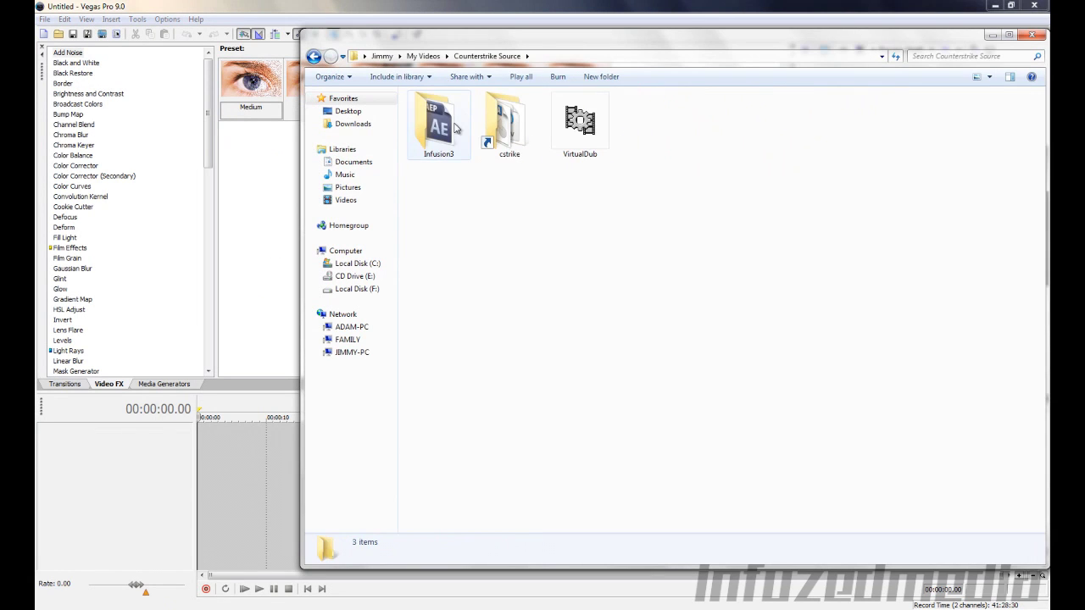
double_click(455, 128)
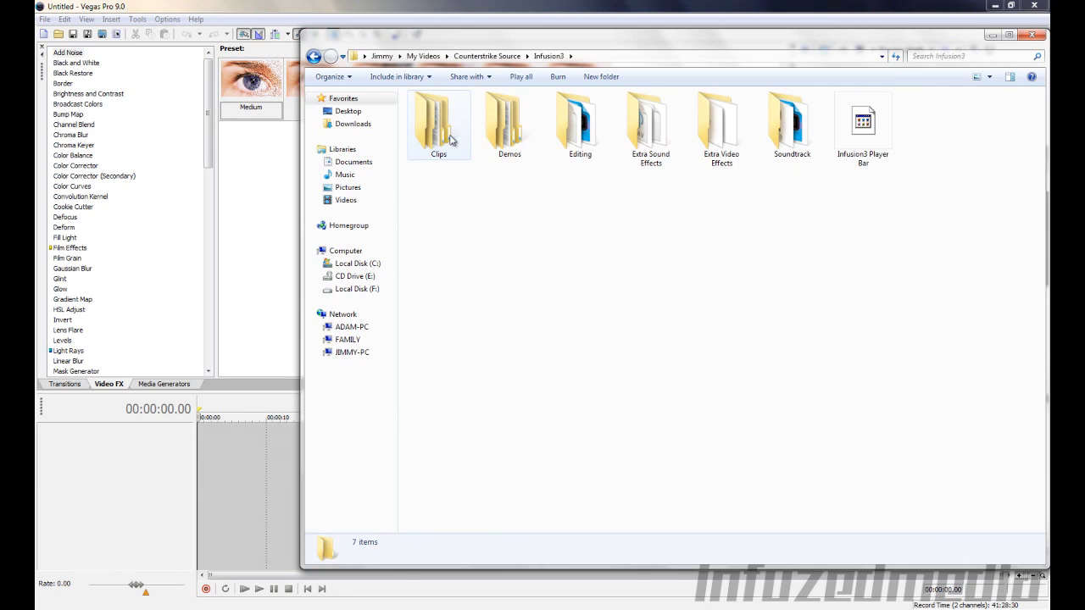
click(438, 142)
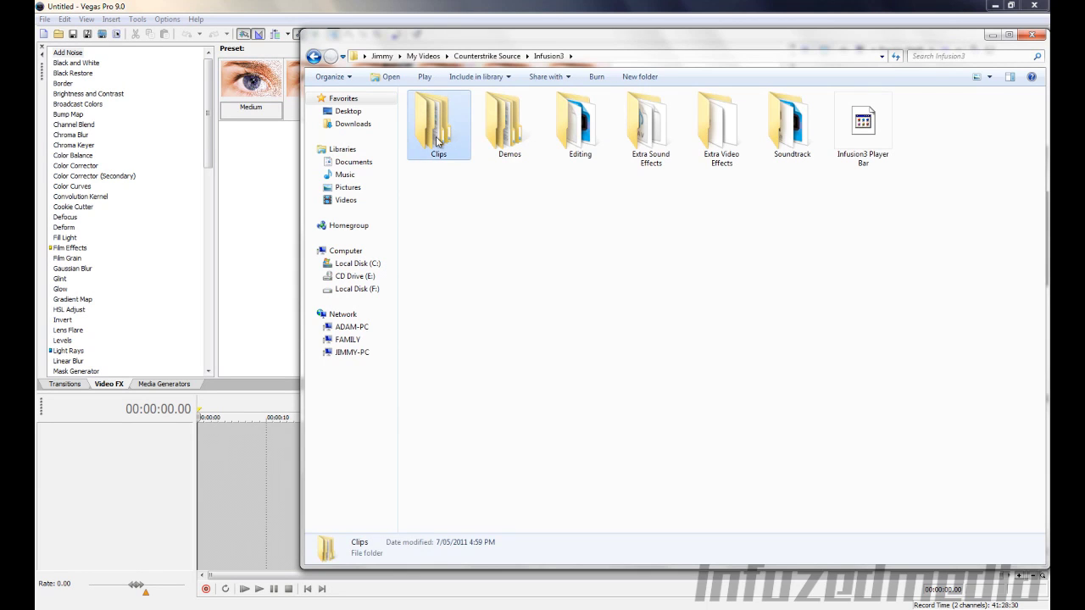
double_click(438, 141)
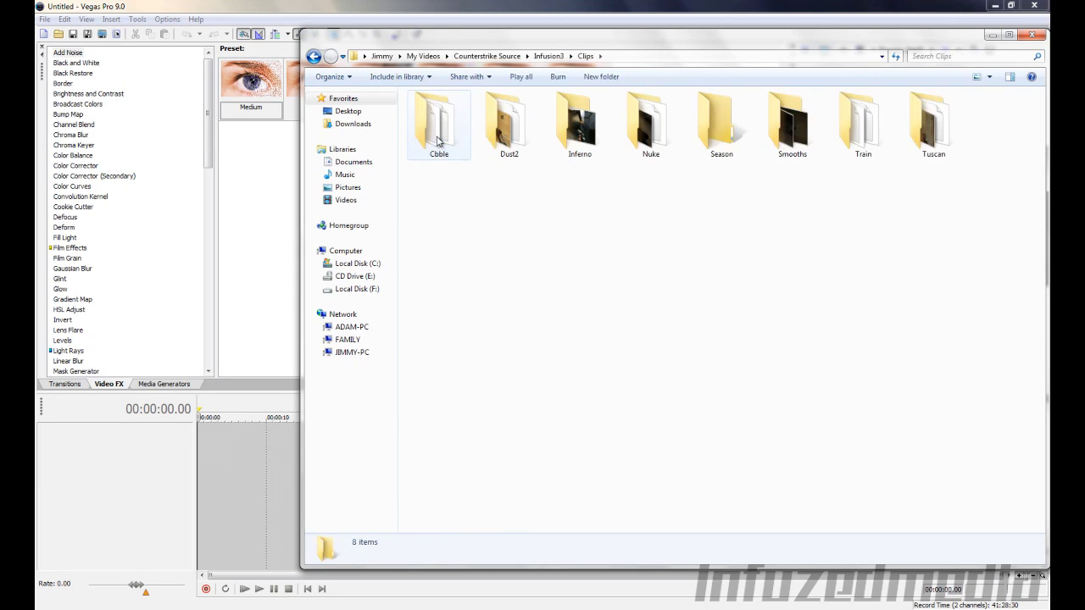
double_click(657, 131)
drag(437, 132, 231, 489)
Widen the Preview window, check the incoming chat message, and return to Vegas Pro
click(209, 514)
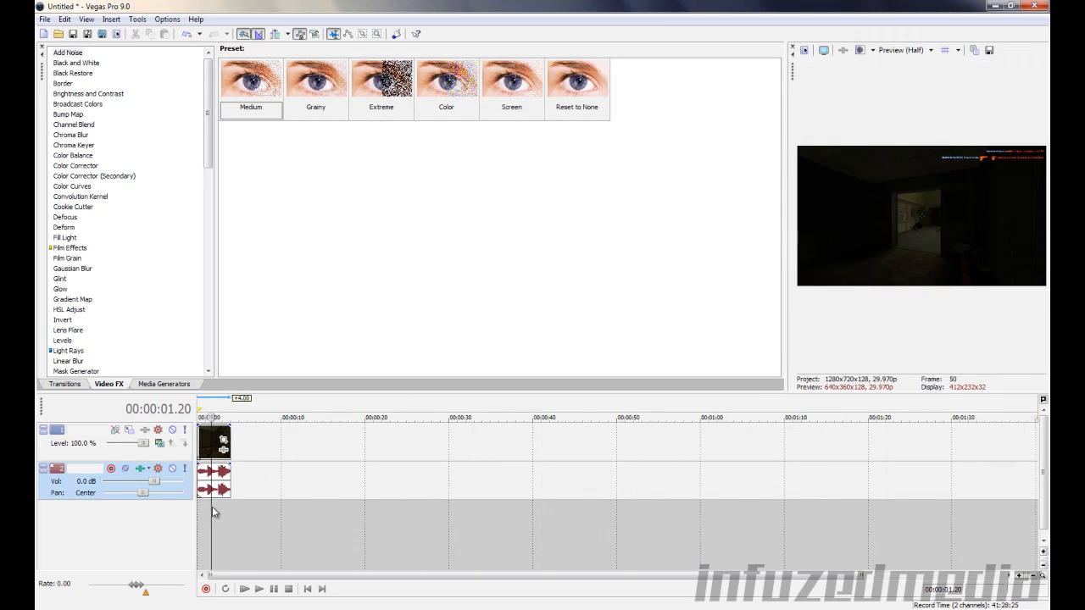
drag(783, 229, 539, 232)
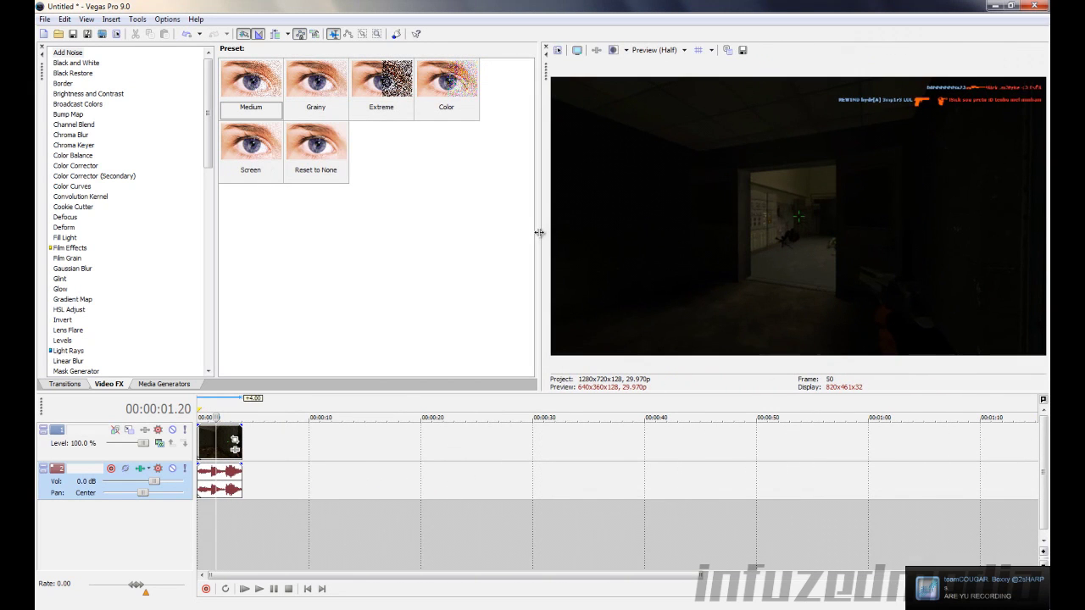
click(1016, 591)
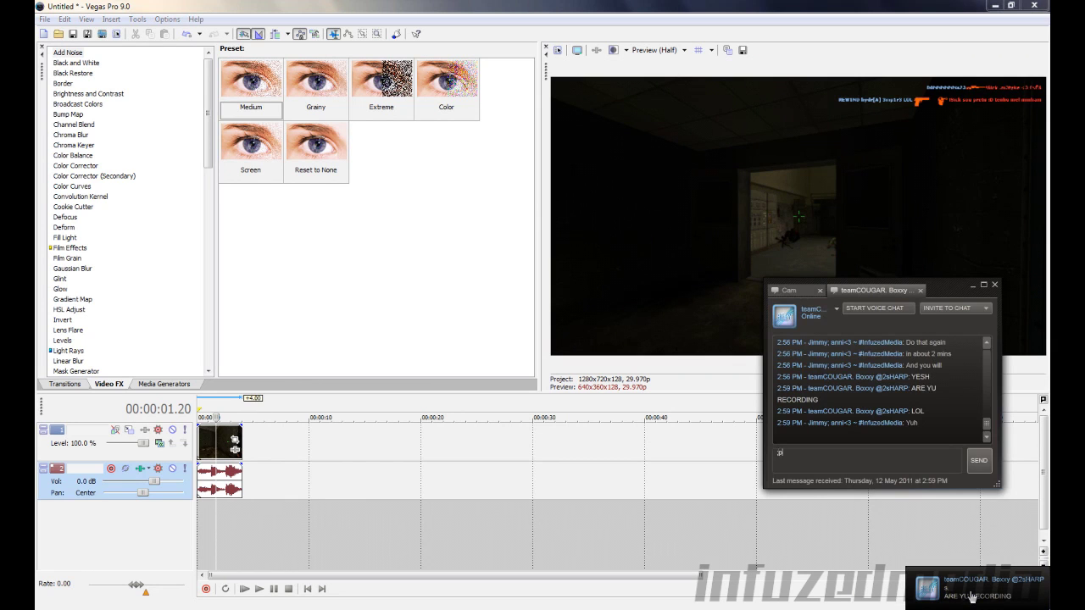
click(777, 6)
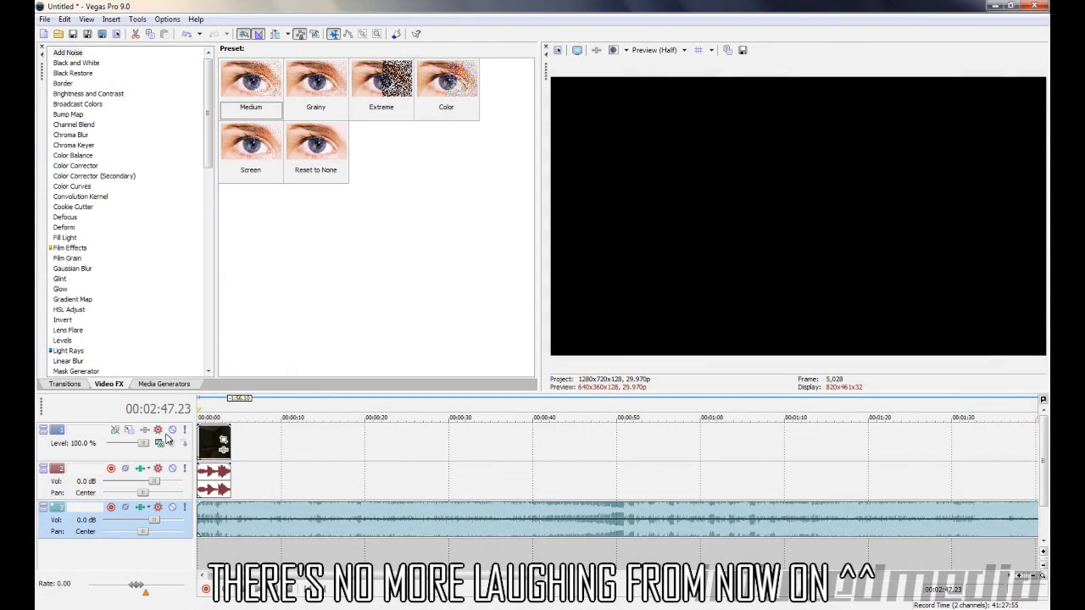
Mute the Deagle video and audio tracks, play the music briefly, and zoom into the opening seconds
click(172, 430)
click(173, 468)
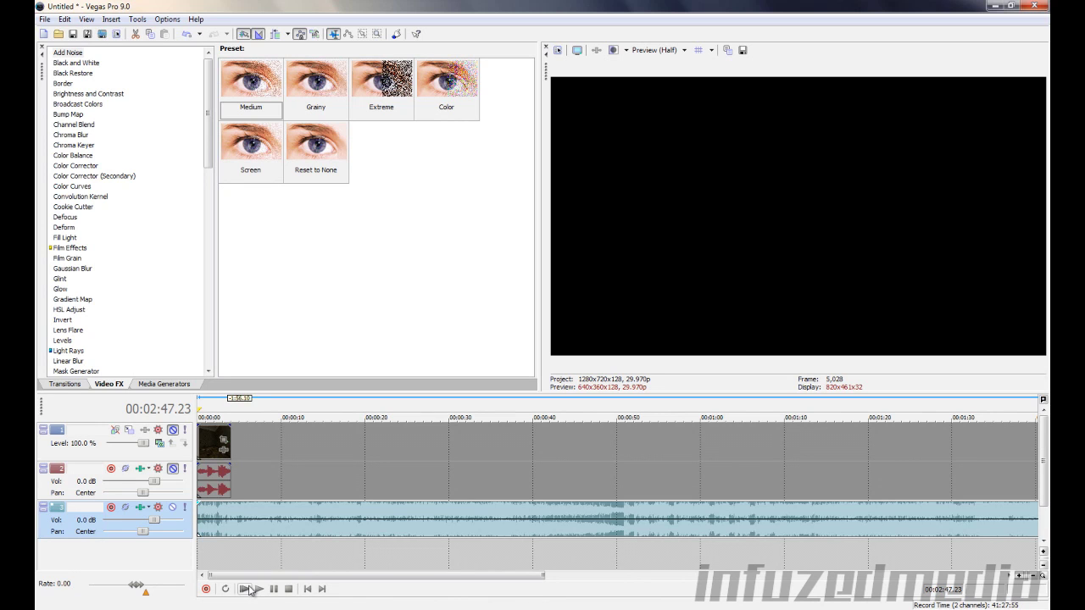
click(244, 588)
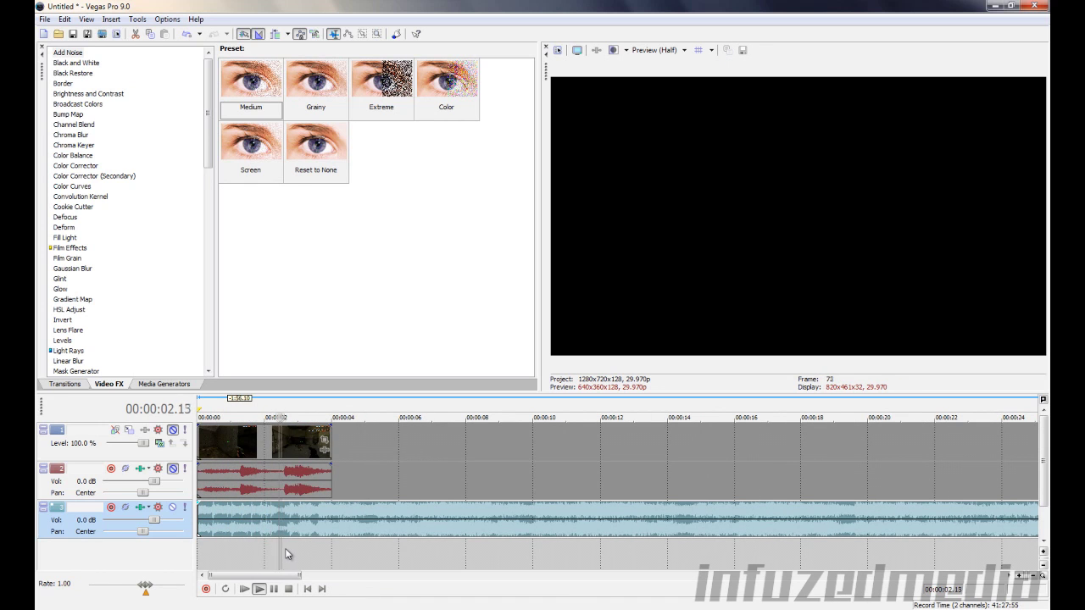
key(End)
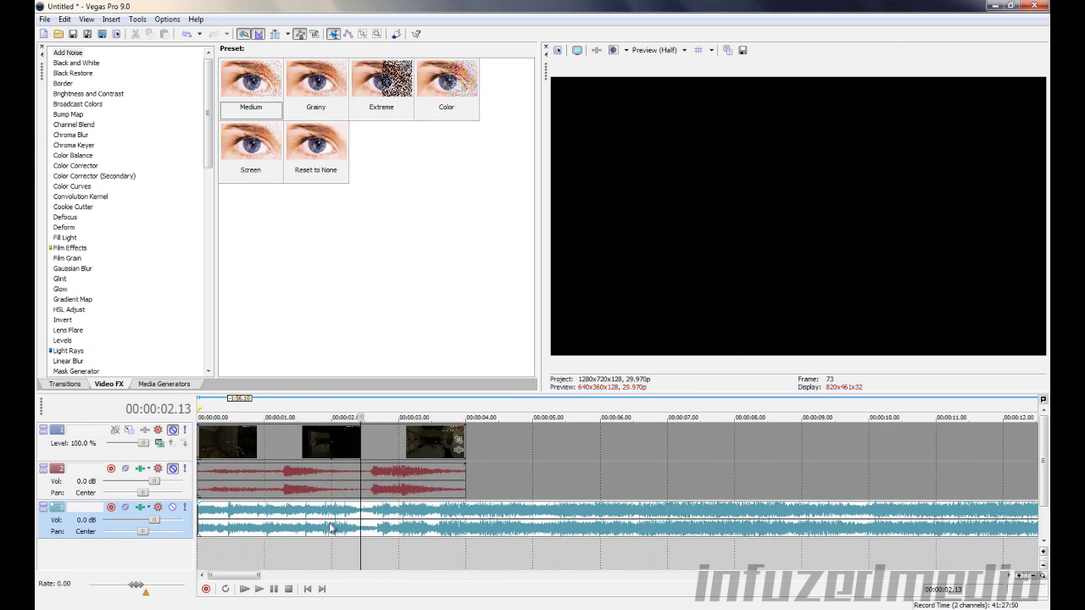
scroll(330, 528, up, 2)
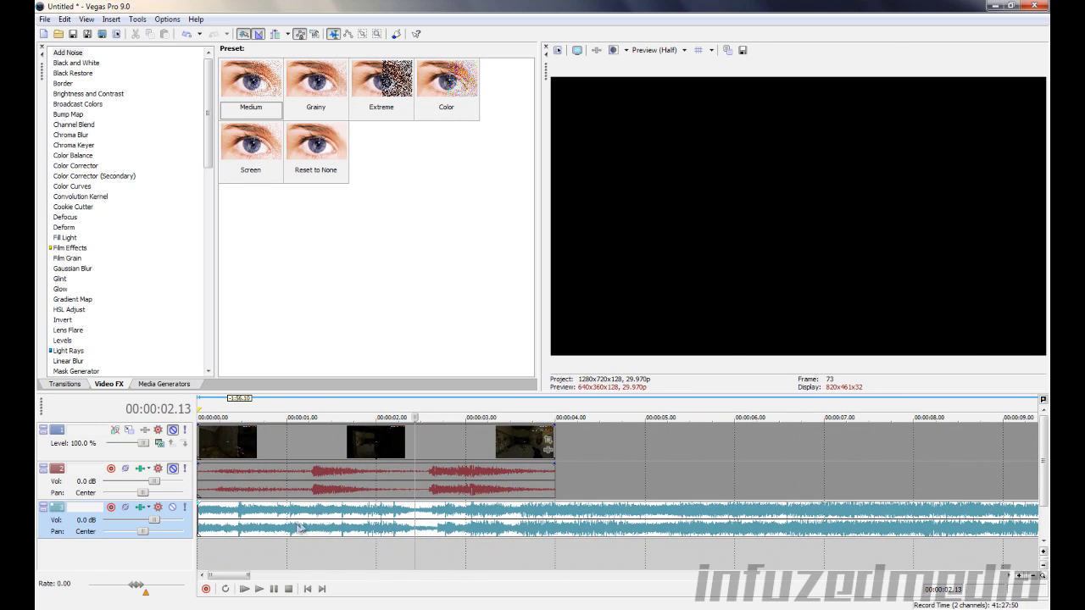
Play the music around 3 seconds and add a marker on the beat near 3.19
click(241, 508)
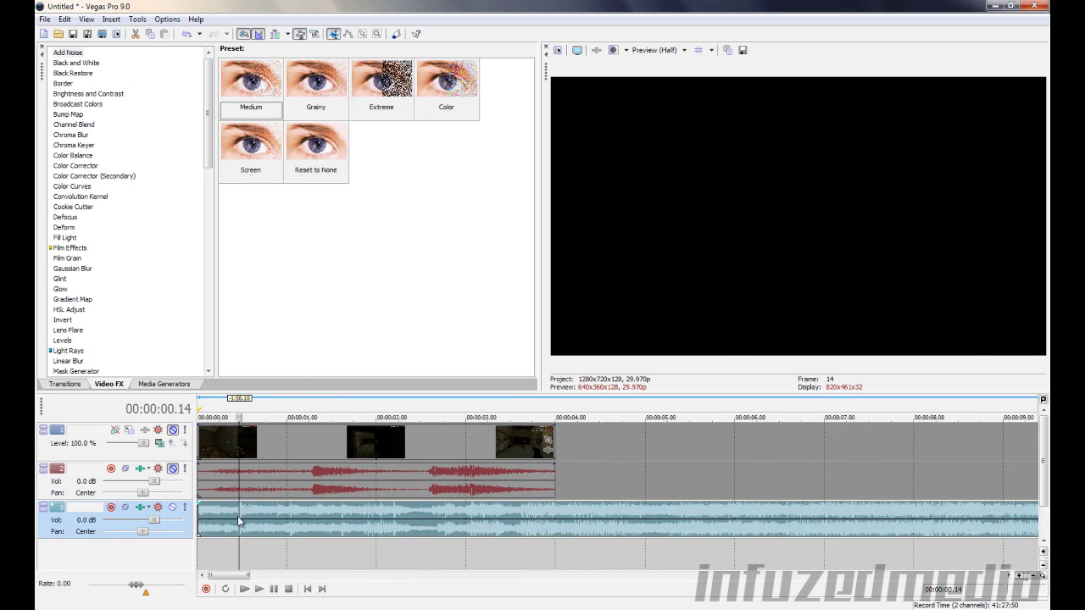
click(485, 548)
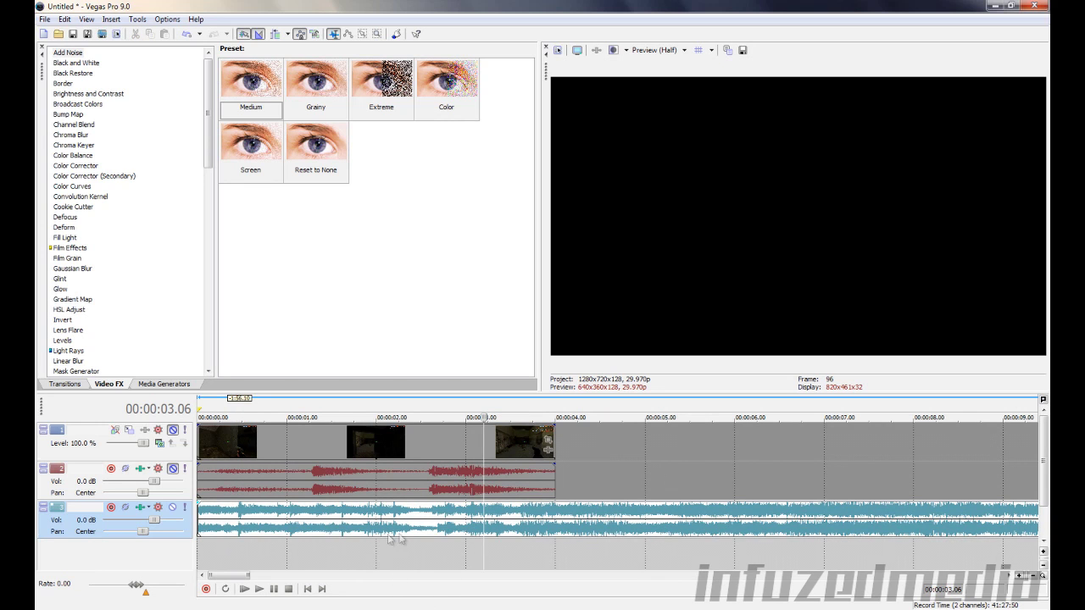
click(517, 544)
key(space)
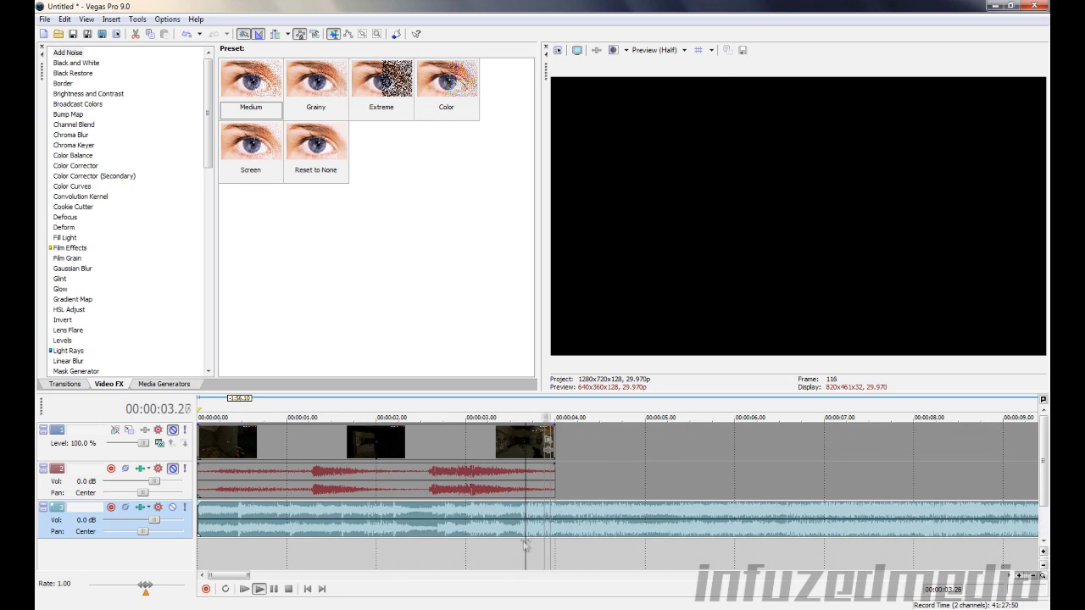
key(space)
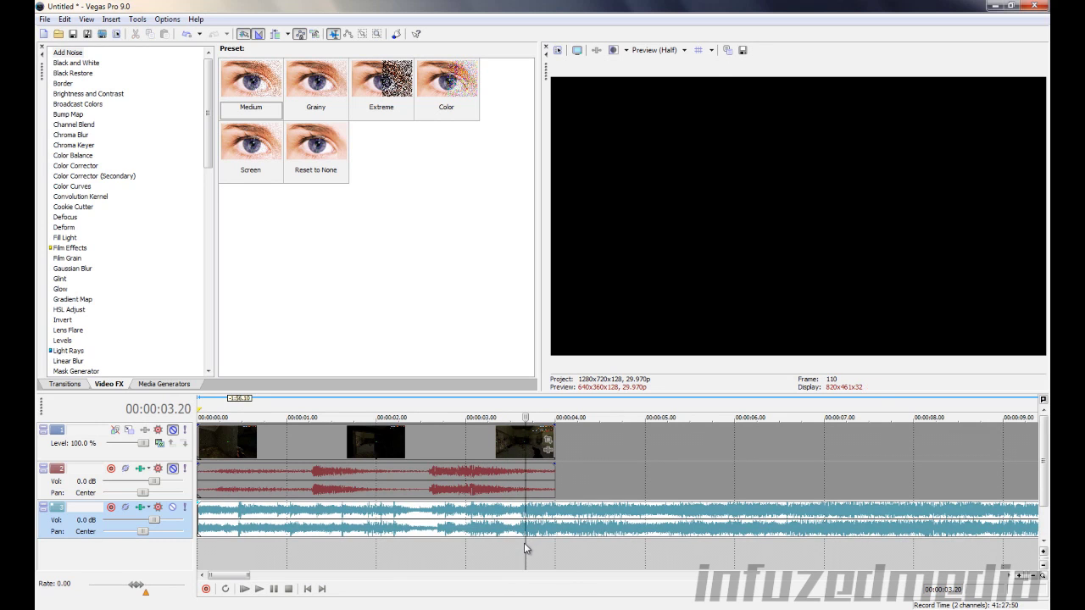
click(523, 542)
key(m)
Add markers on the earlier beat near 3.01 and a later beat, then shift the Deagle clip later
click(507, 522)
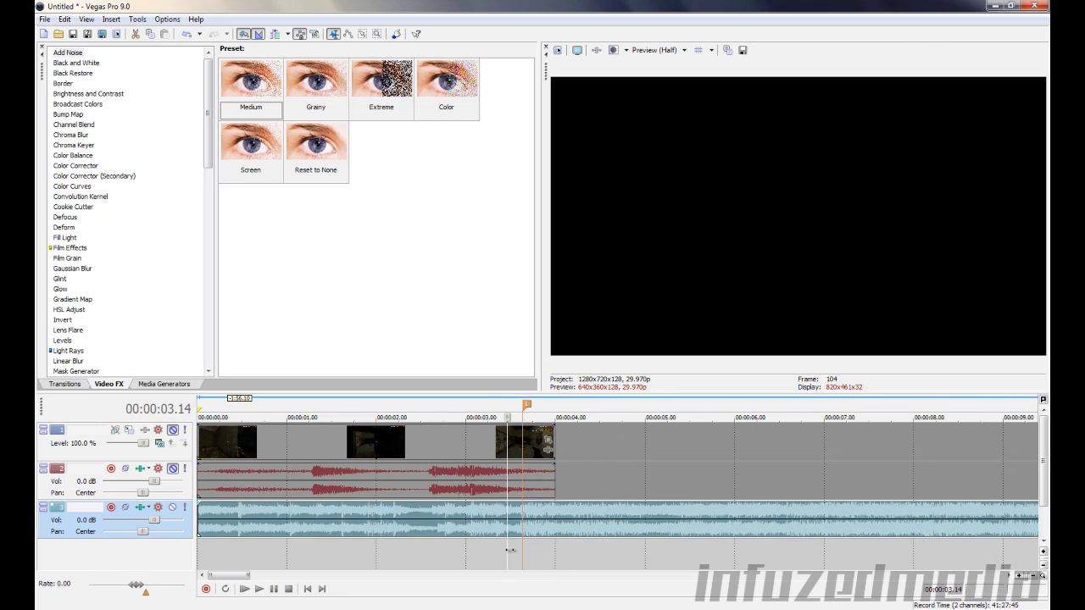
click(471, 553)
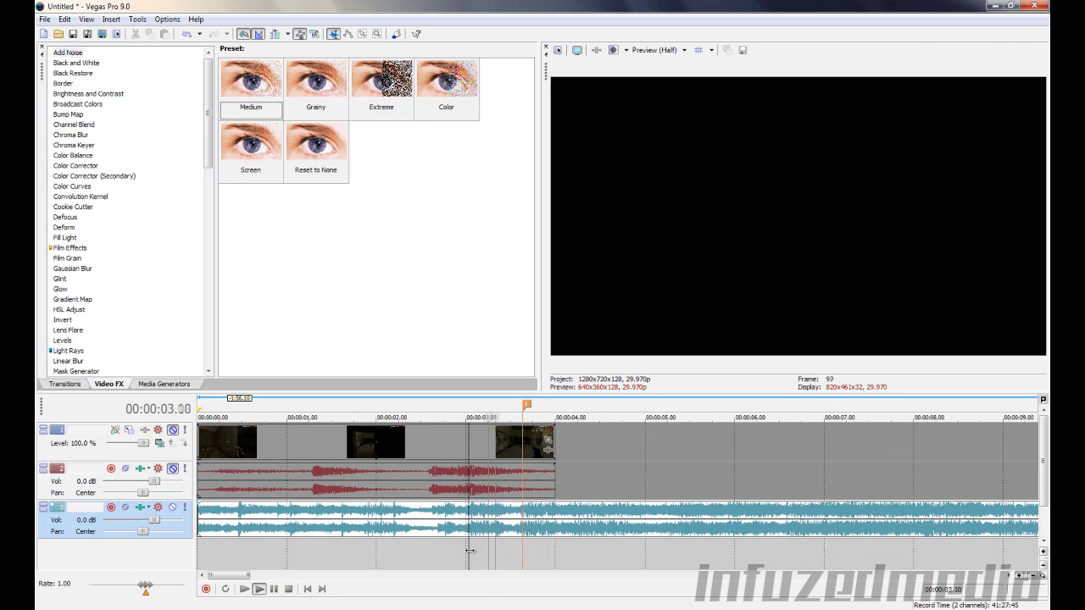
click(470, 548)
key(m)
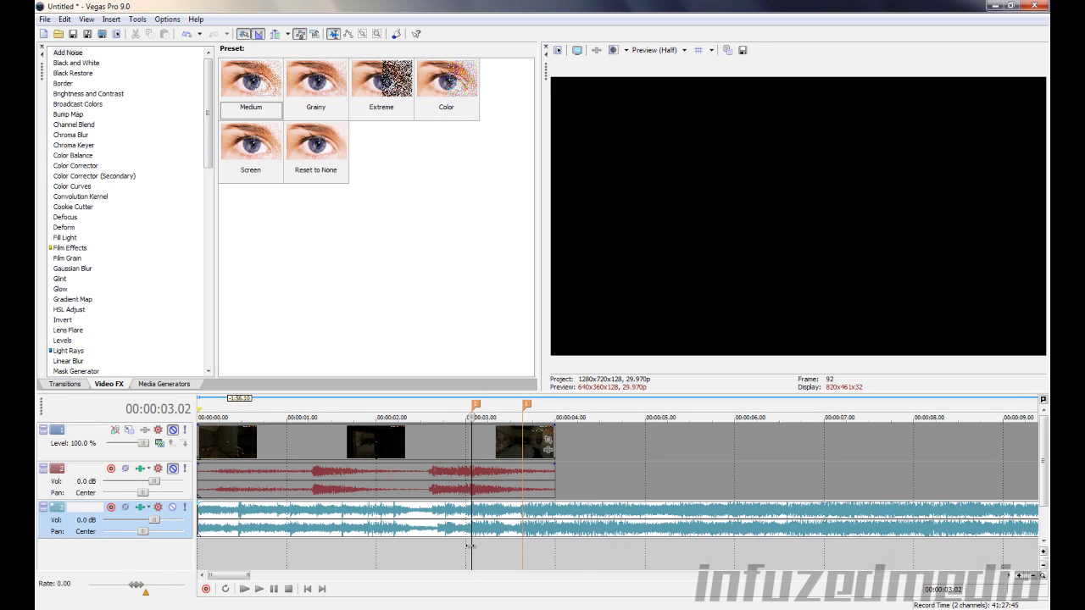
click(553, 546)
click(576, 547)
key(m)
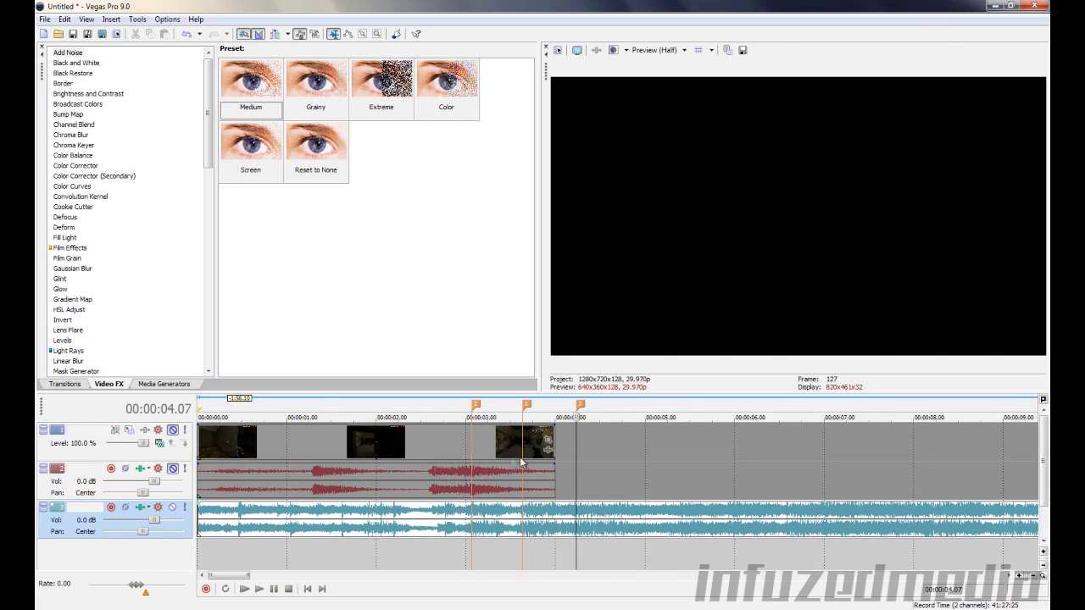
drag(489, 462, 634, 461)
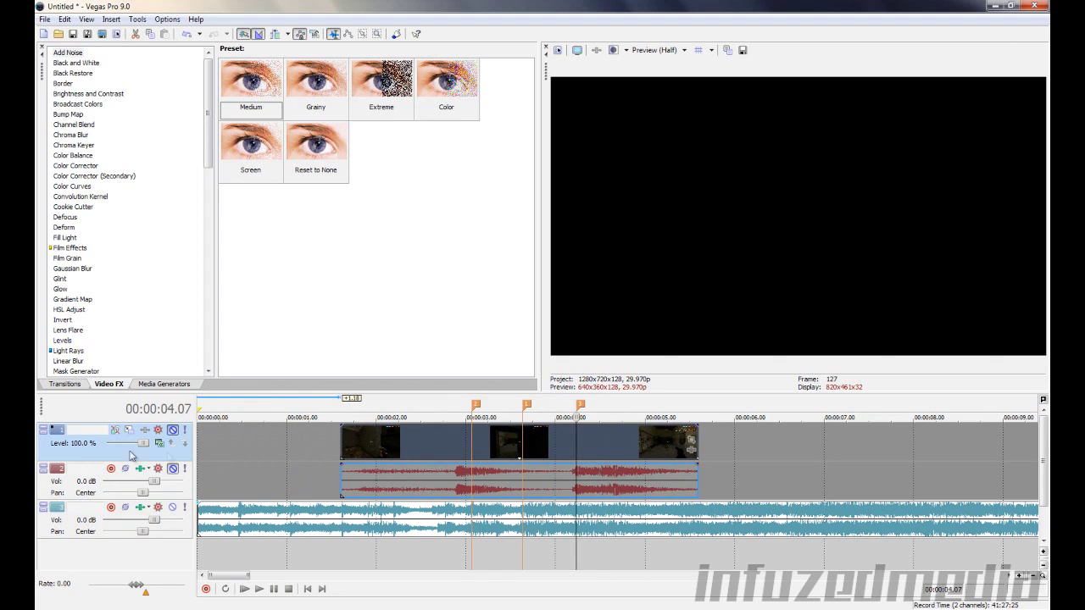
Reposition the Deagle video event, moving its audio away to around 19 seconds
right_click(404, 459)
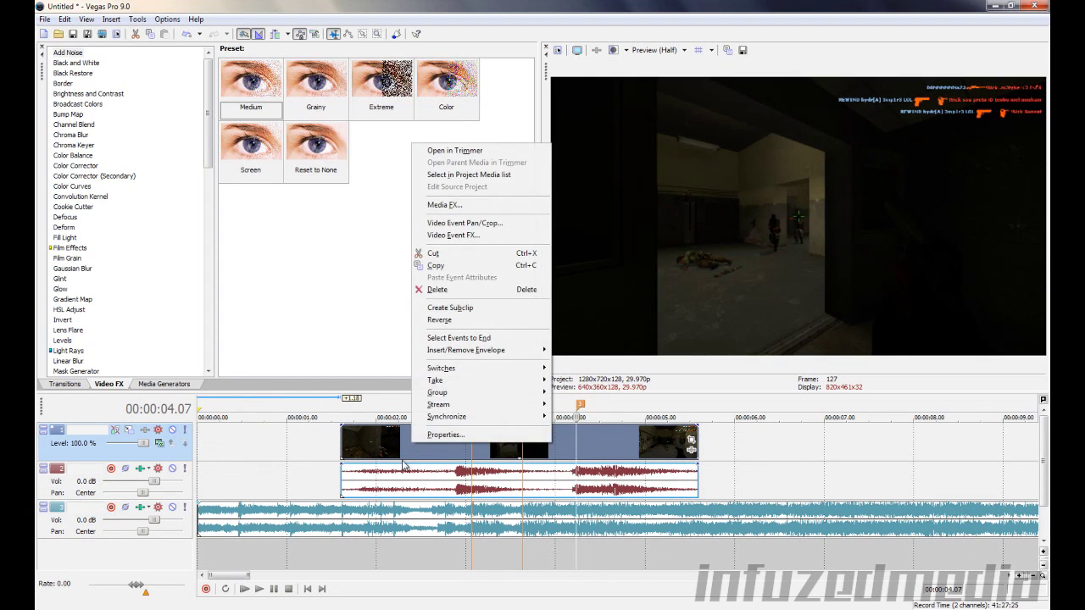
click(404, 463)
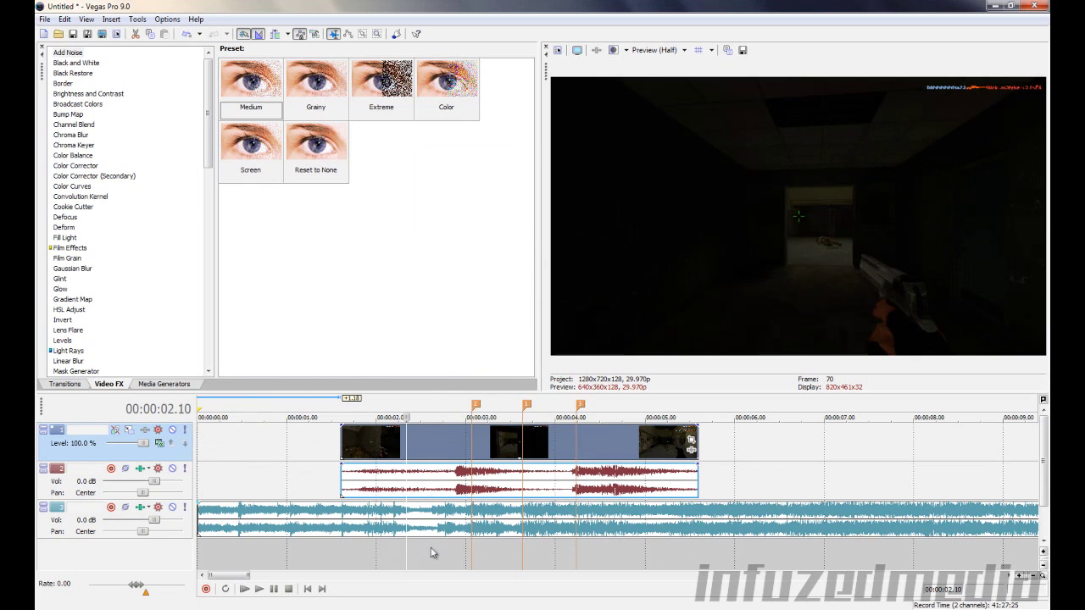
drag(501, 487, 411, 487)
scroll(941, 487, down, 5)
click(232, 487)
scroll(311, 494, up, 2)
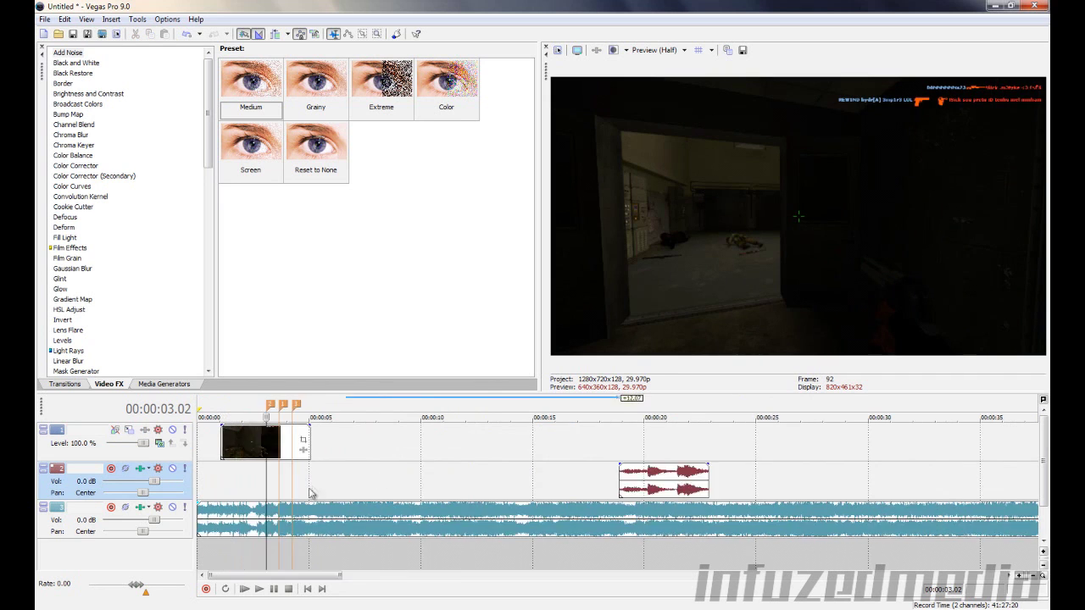
scroll(310, 494, up, 3)
drag(400, 458, 460, 441)
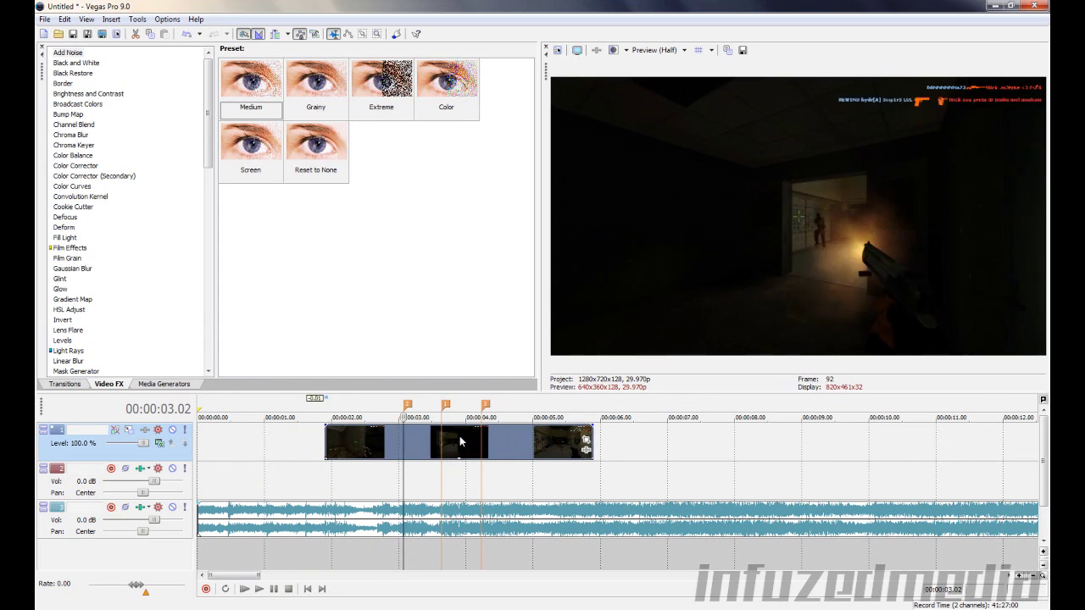
Preview the edit from about 2.24 and 3.09 seconds up to the 03.19 beat marker
click(384, 480)
key(space)
key(space)
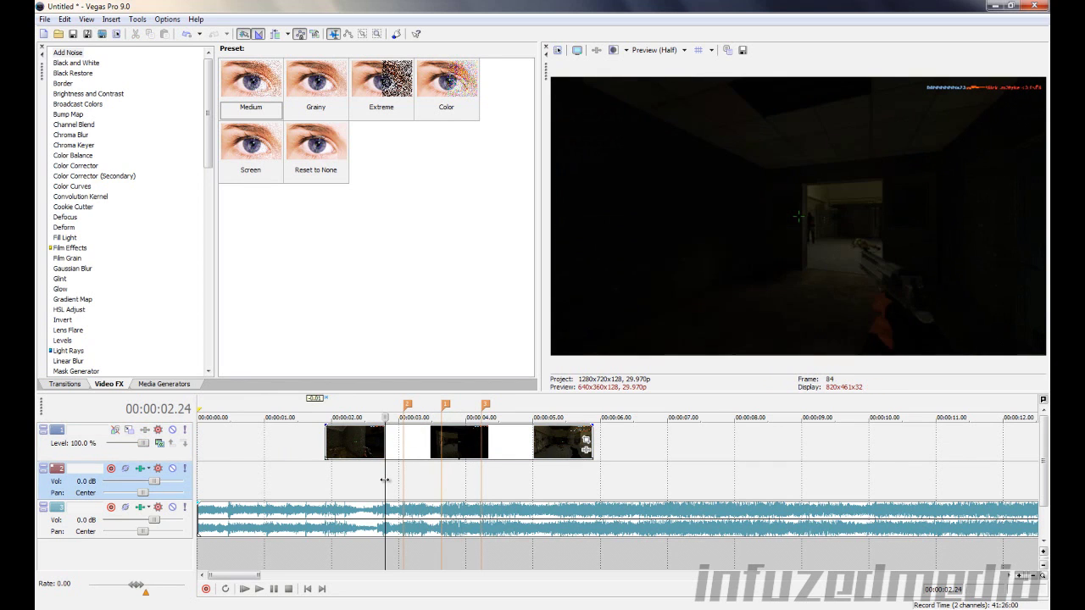
click(414, 470)
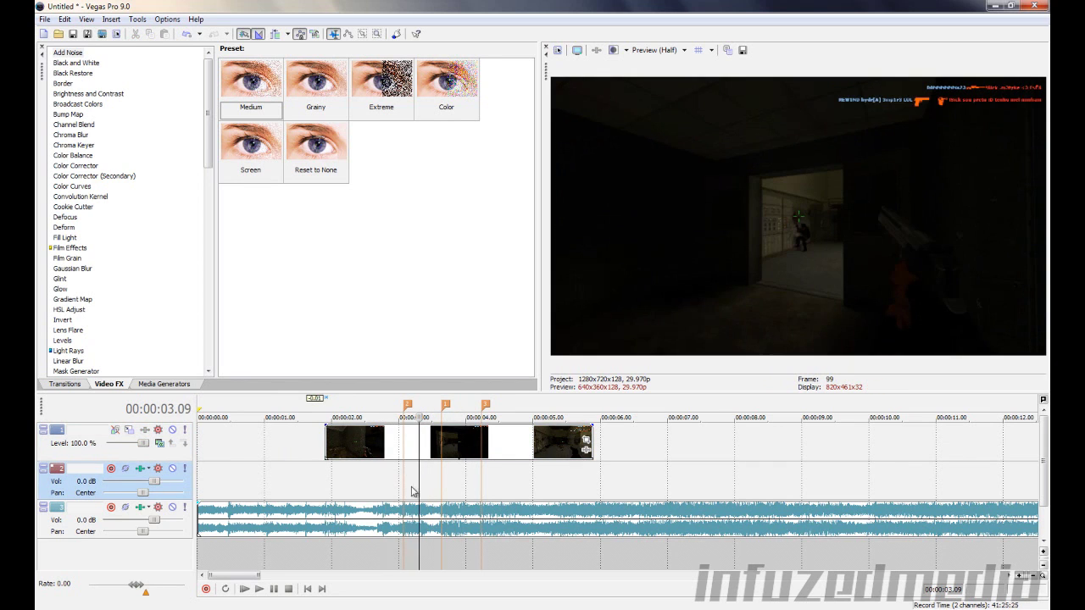
key(space)
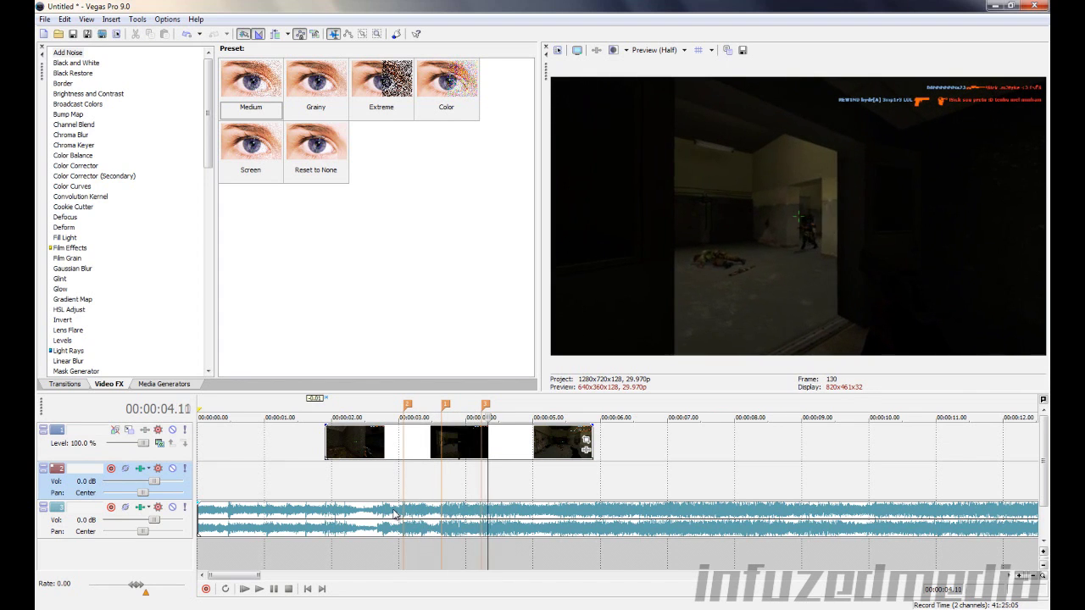
click(442, 479)
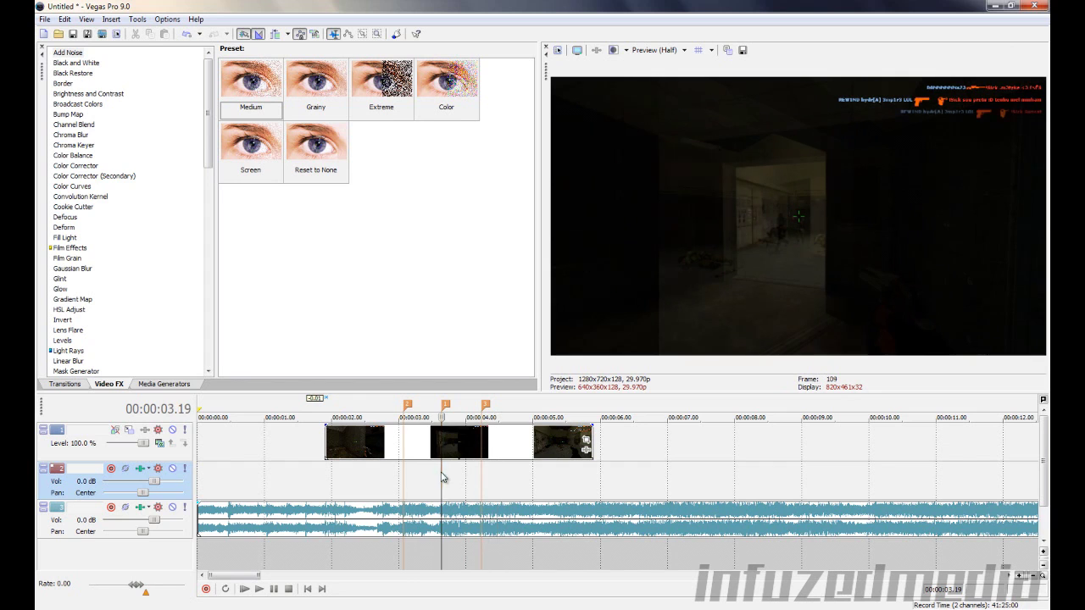
Add a Velocity envelope to the Deagle video event
click(404, 451)
right_click(405, 450)
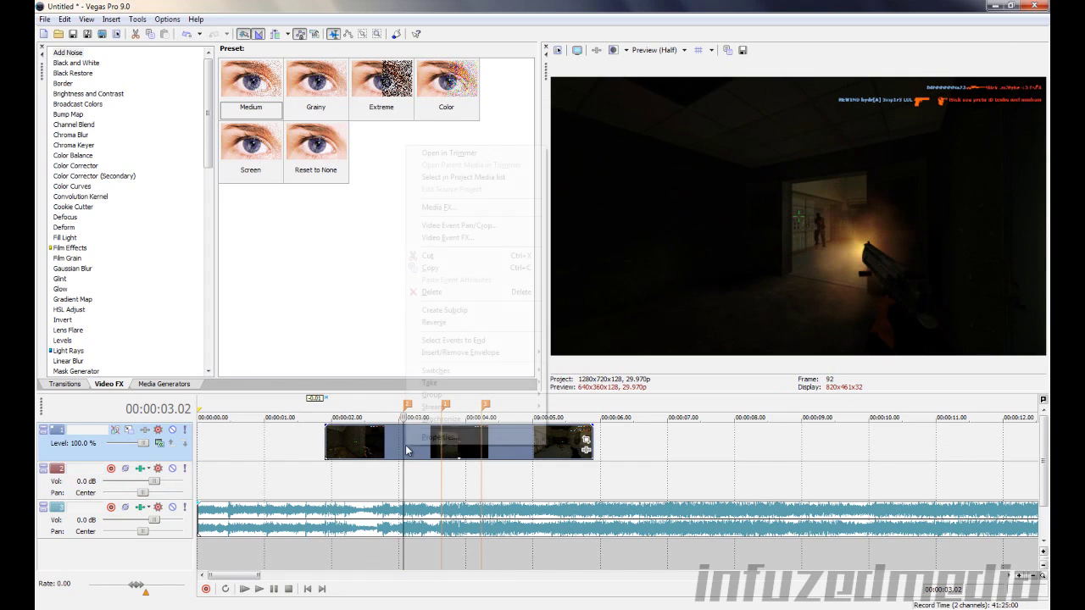
mouse_move(465, 354)
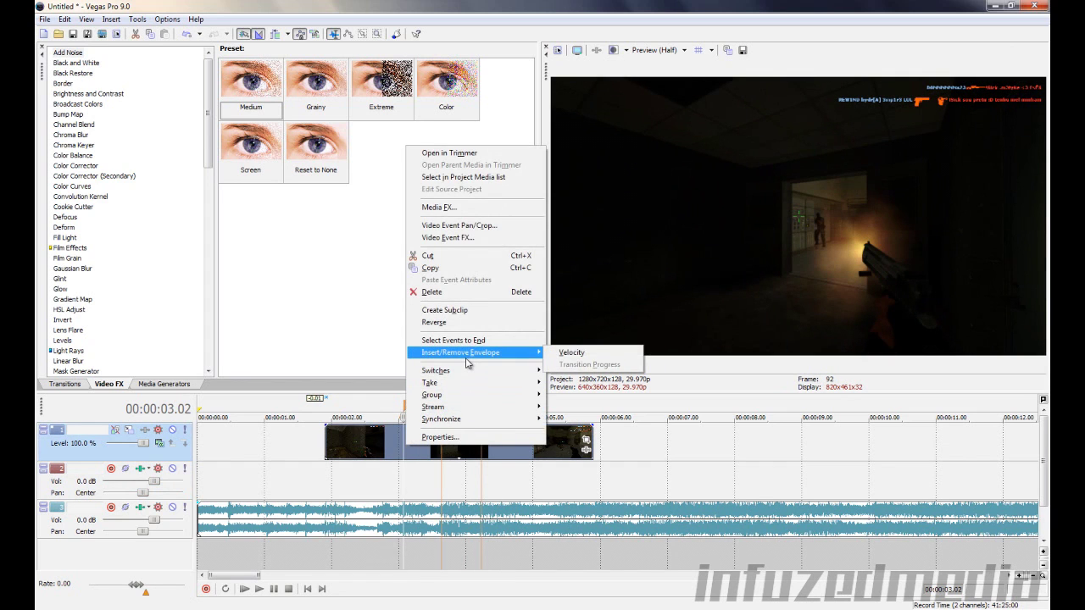
click(590, 354)
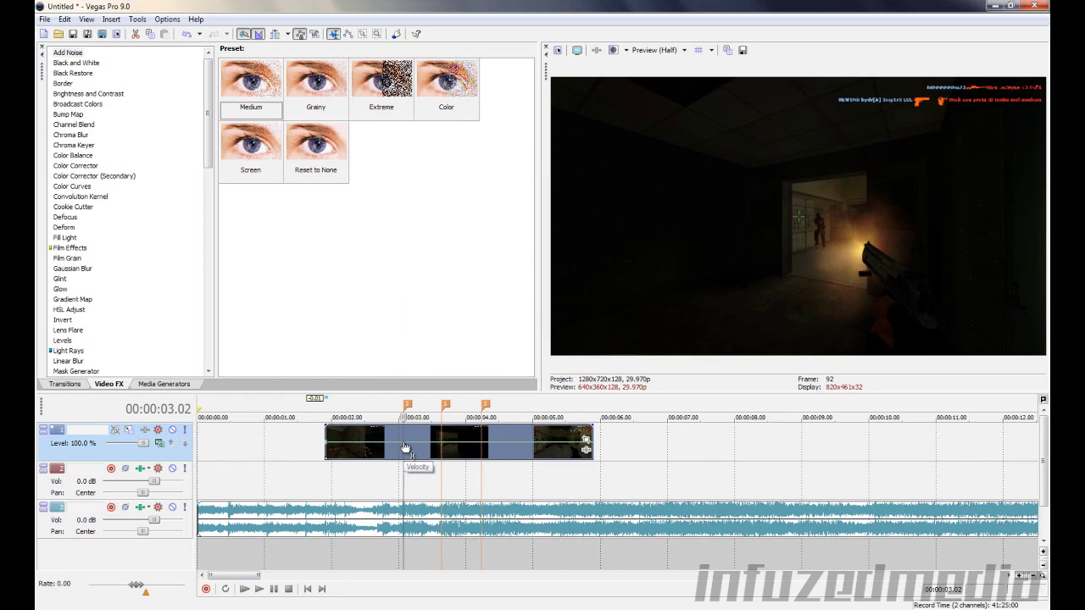
scroll(405, 447, up, 3)
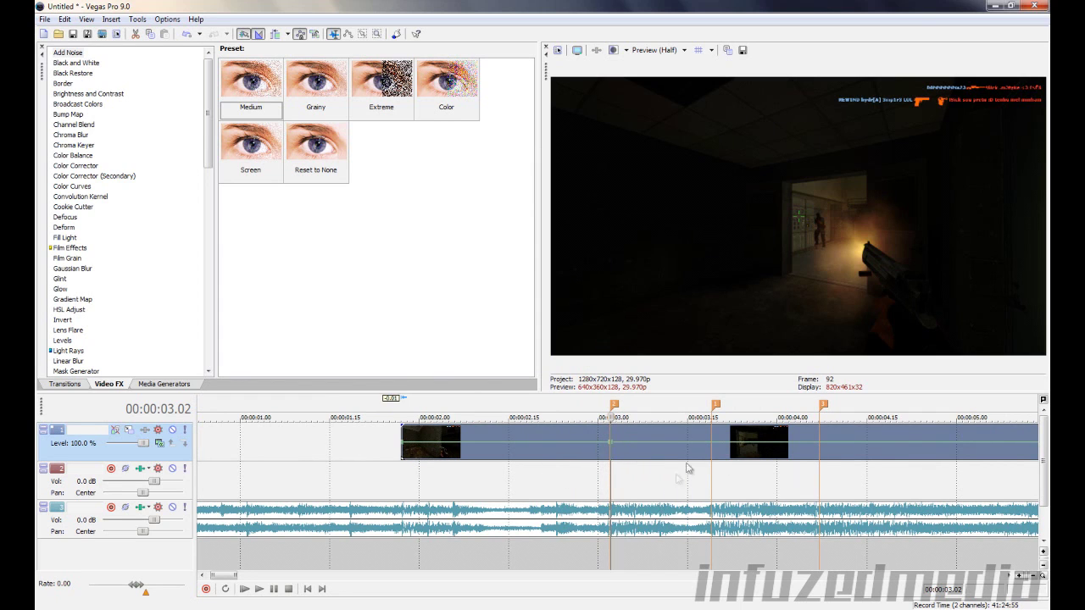
Raise the velocity to 300% with the peak moved earlier to 03.14, before the 03.19 beat
click(714, 451)
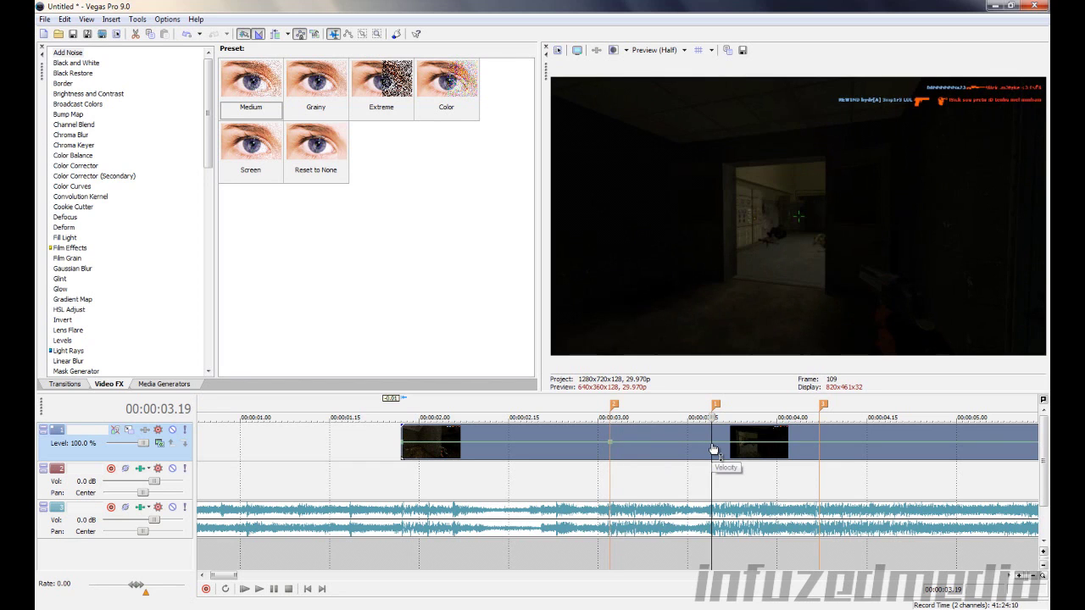
drag(714, 449, 716, 404)
key(m)
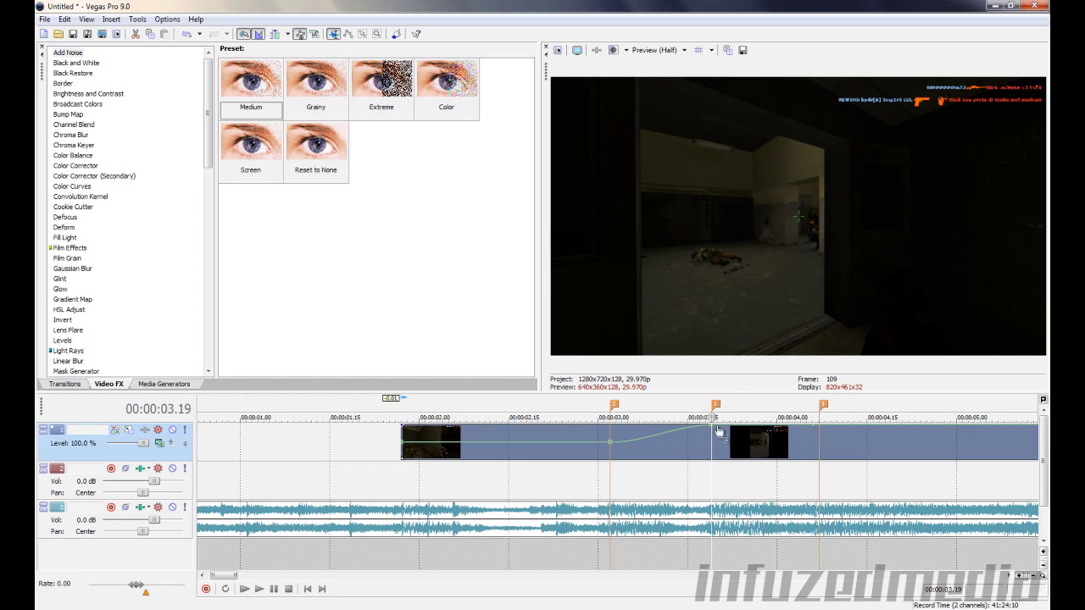
drag(713, 430, 695, 426)
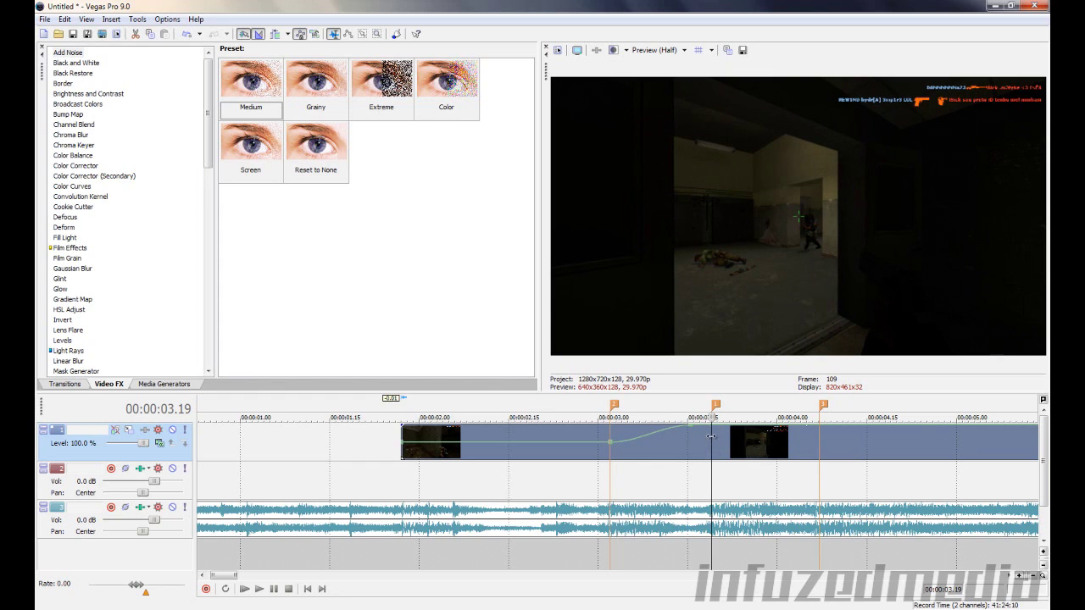
drag(691, 433, 678, 429)
click(718, 441)
click(712, 437)
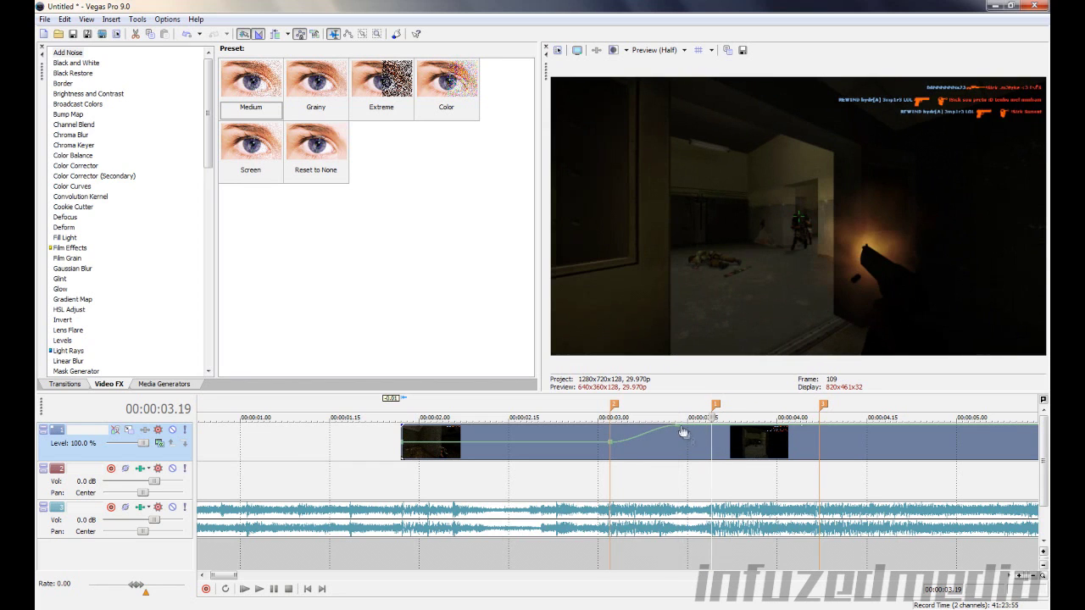
Set the velocity point on the 03.19 beat to Normal Velocity
mouse_move(681, 430)
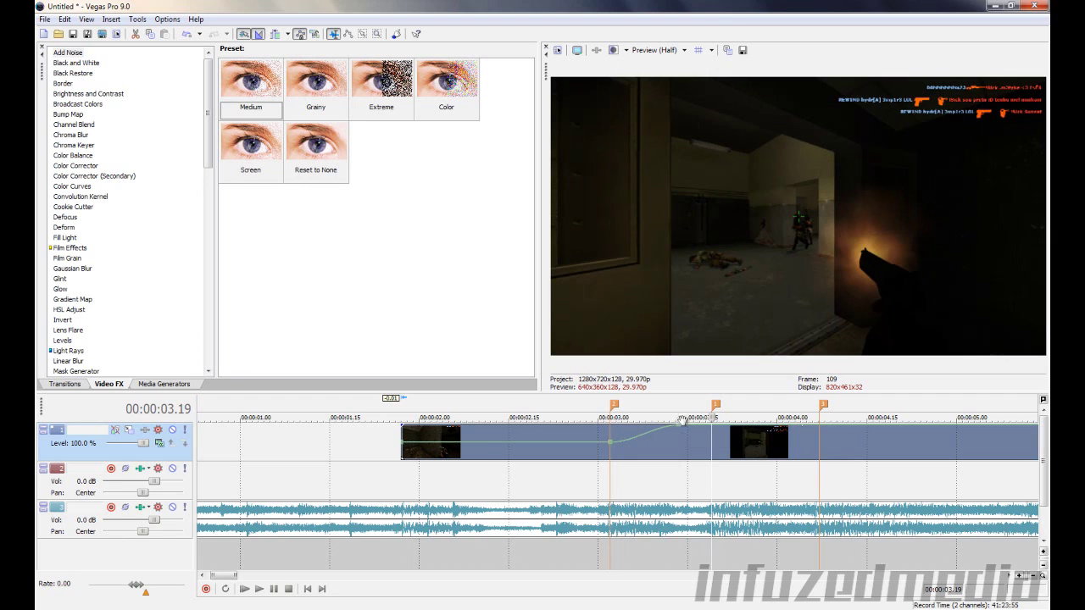
scroll(713, 432, up, 2)
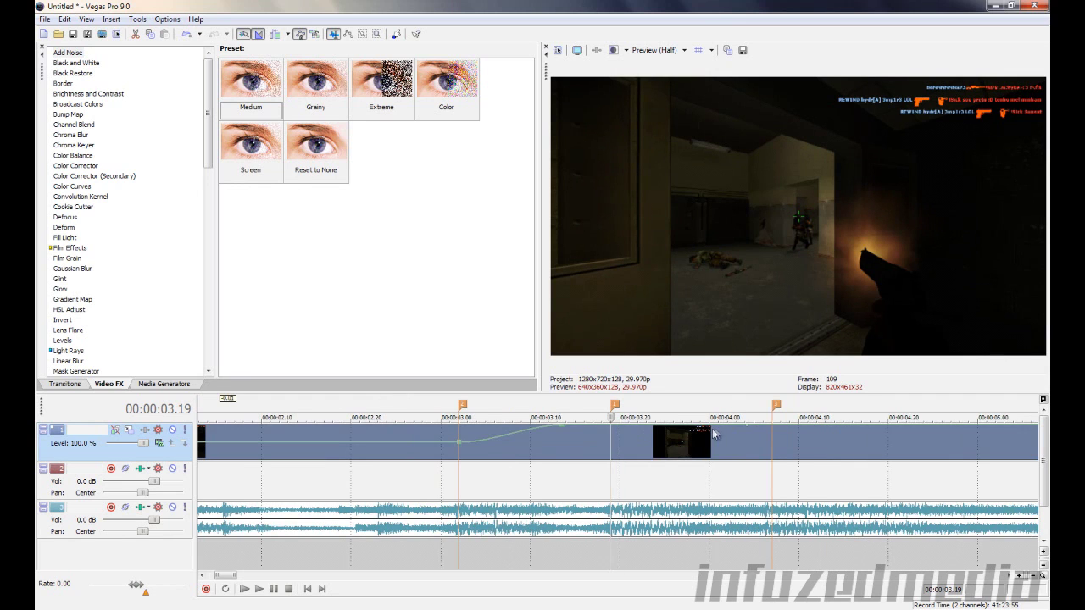
right_click(616, 428)
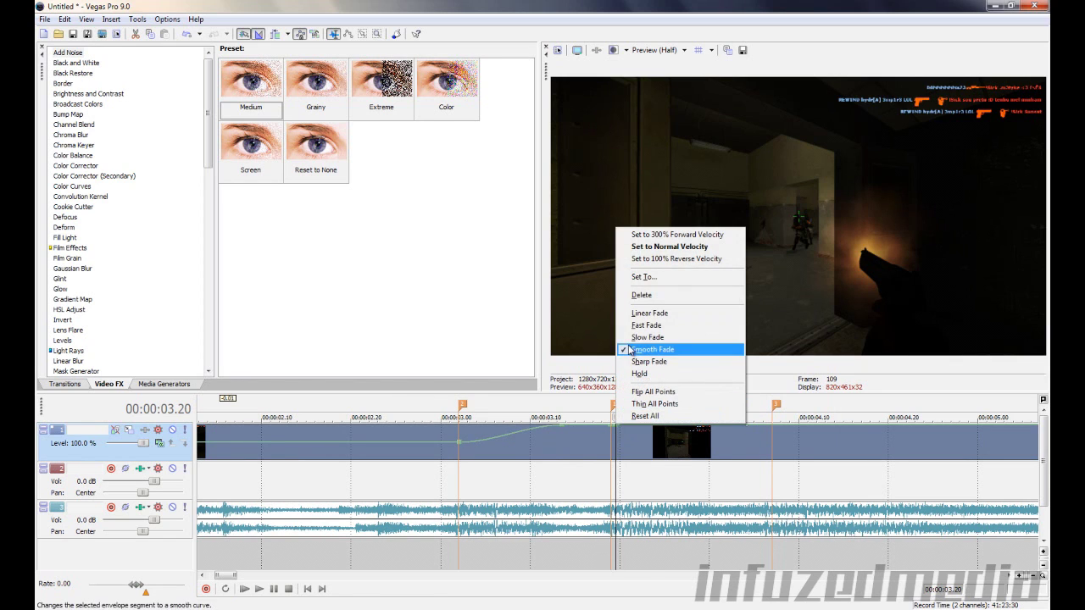
click(629, 247)
click(462, 470)
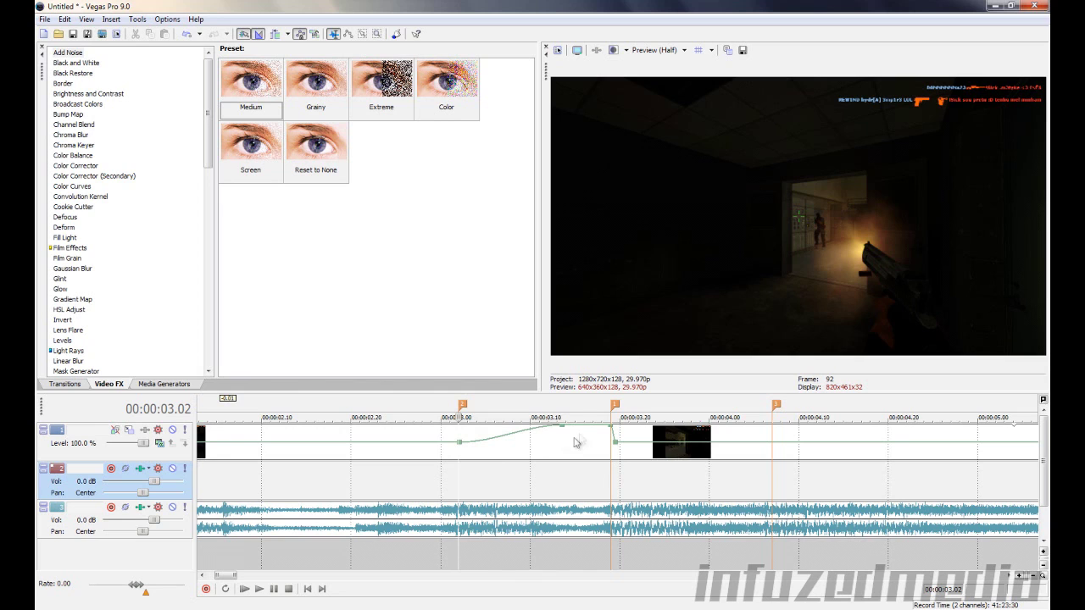
Scrub the ramp from 03.02 through 03.14 to the 03.19 beat to check the speed-up
click(462, 455)
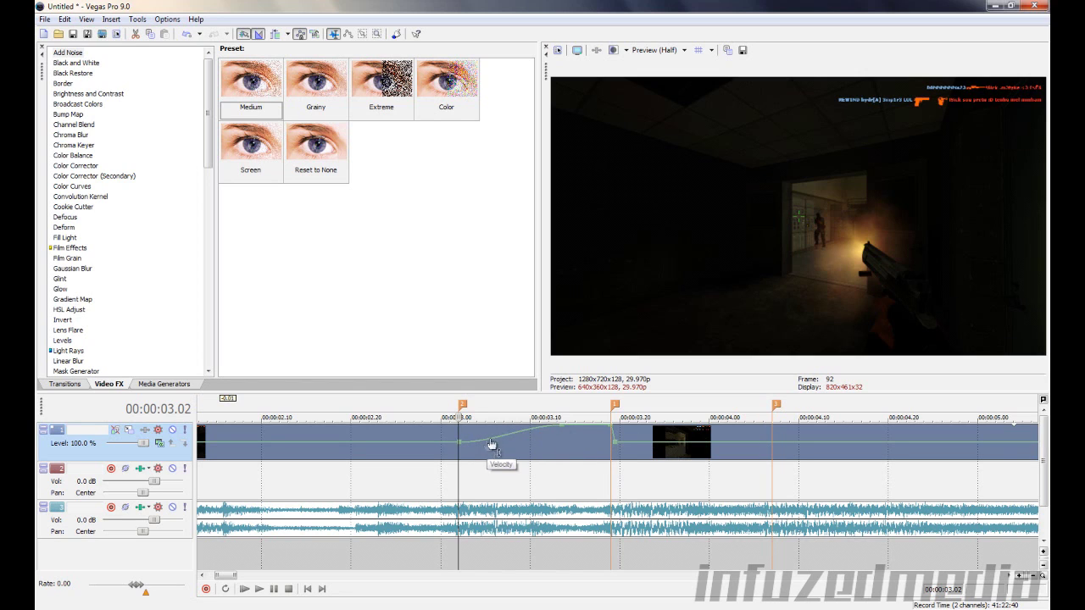
click(563, 431)
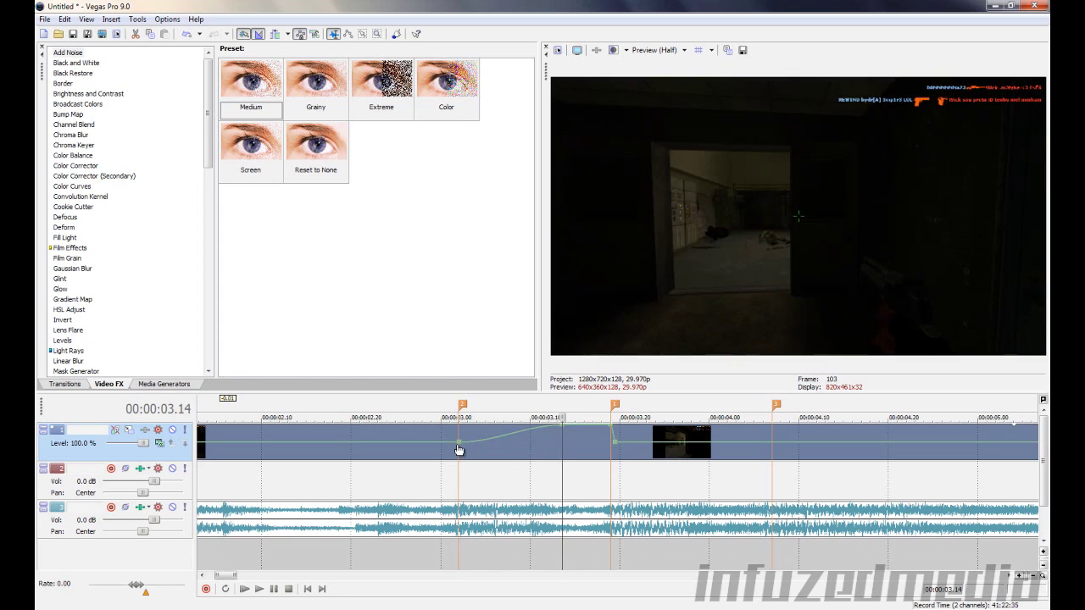
click(459, 450)
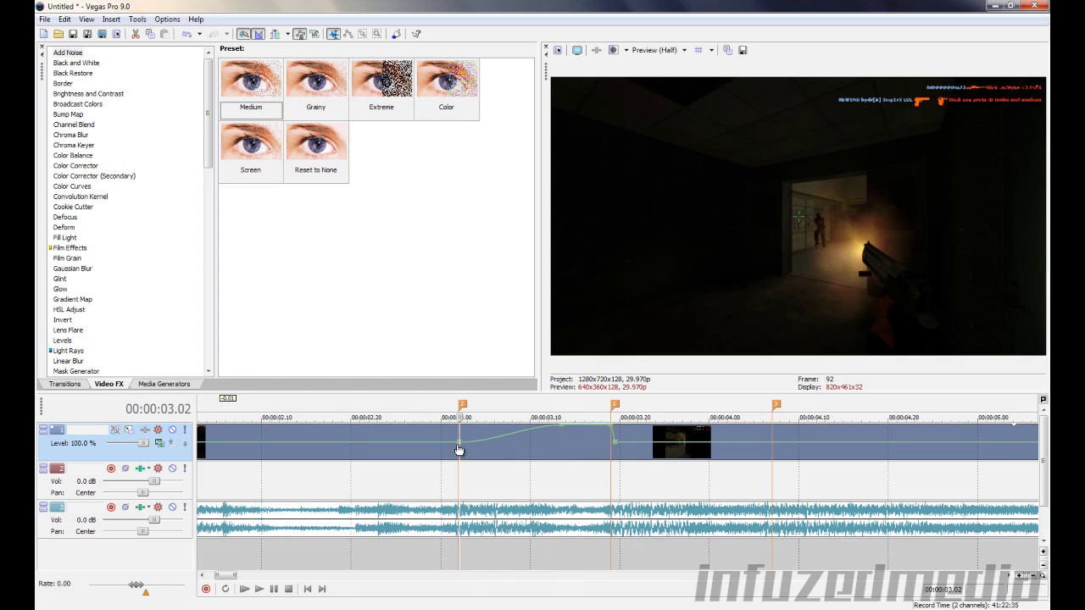
click(566, 432)
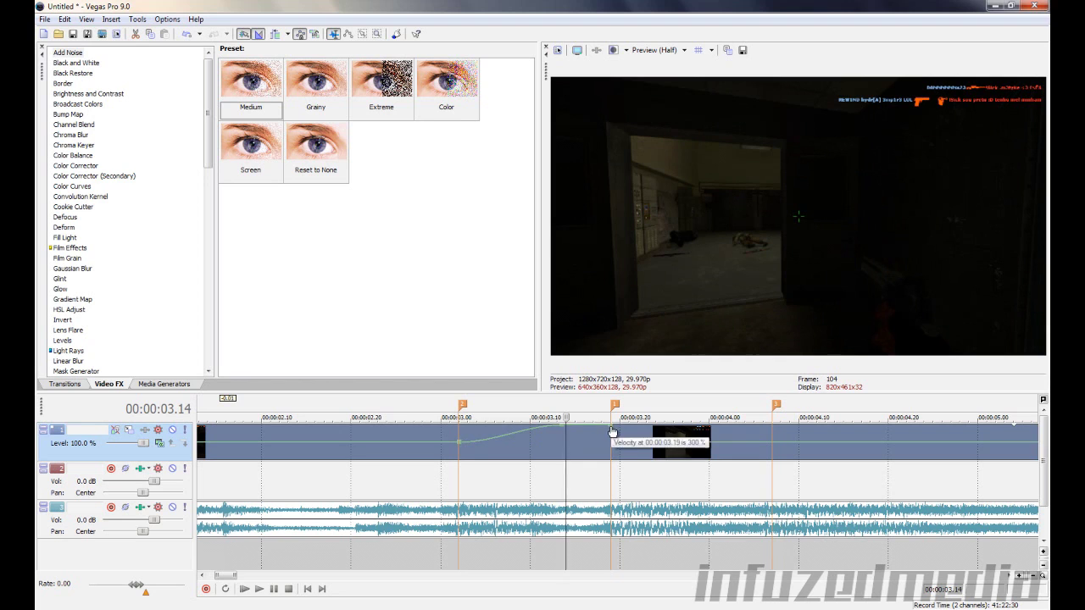
click(562, 434)
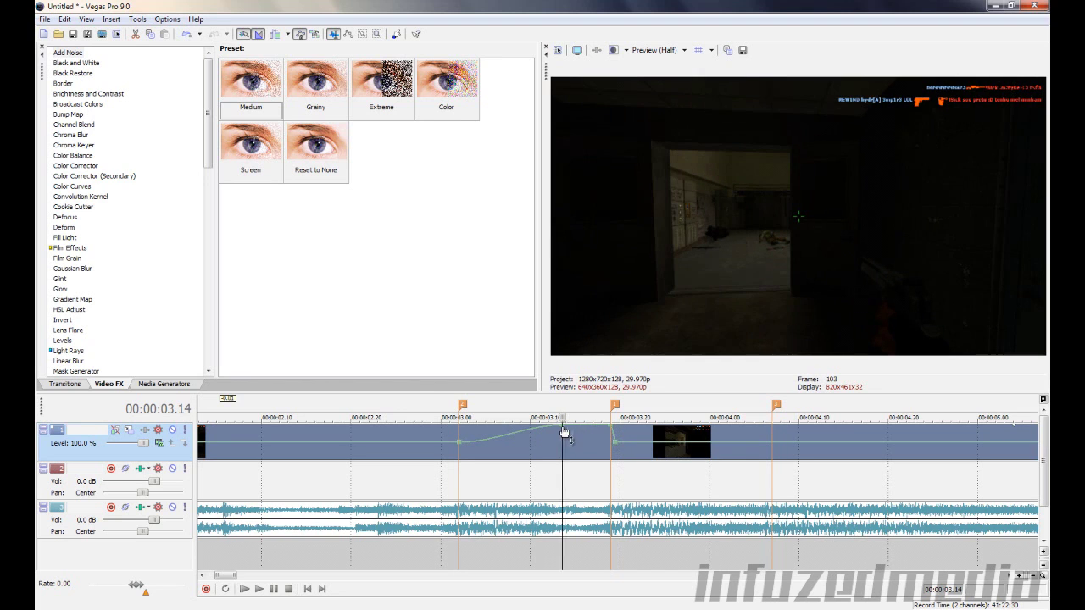
click(612, 433)
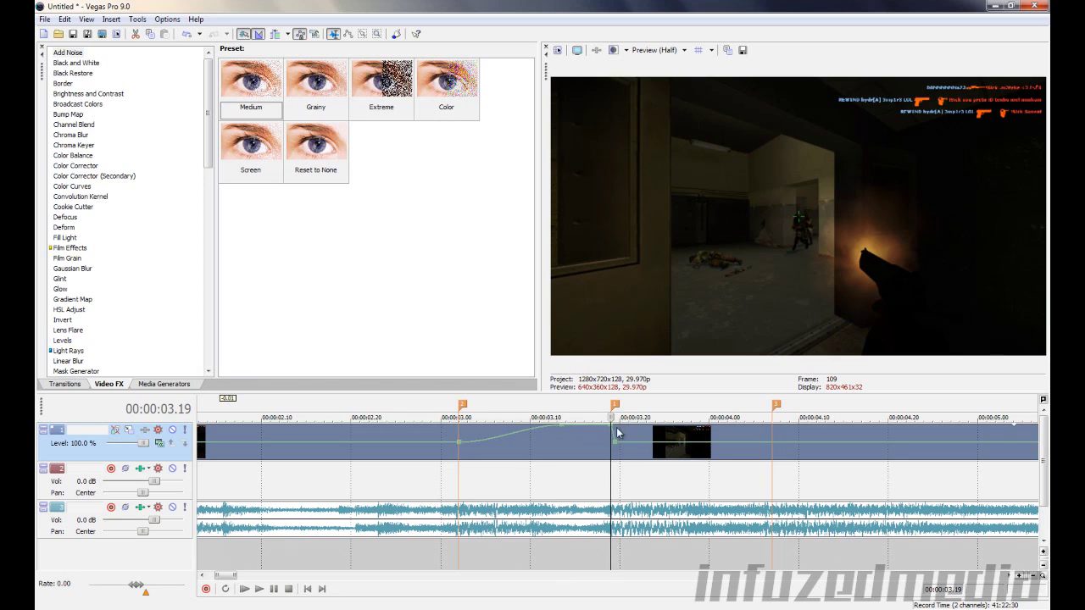
Drag the velocity points so 300% holds to 03.19 and drops to 100% at 03.20
mouse_move(612, 433)
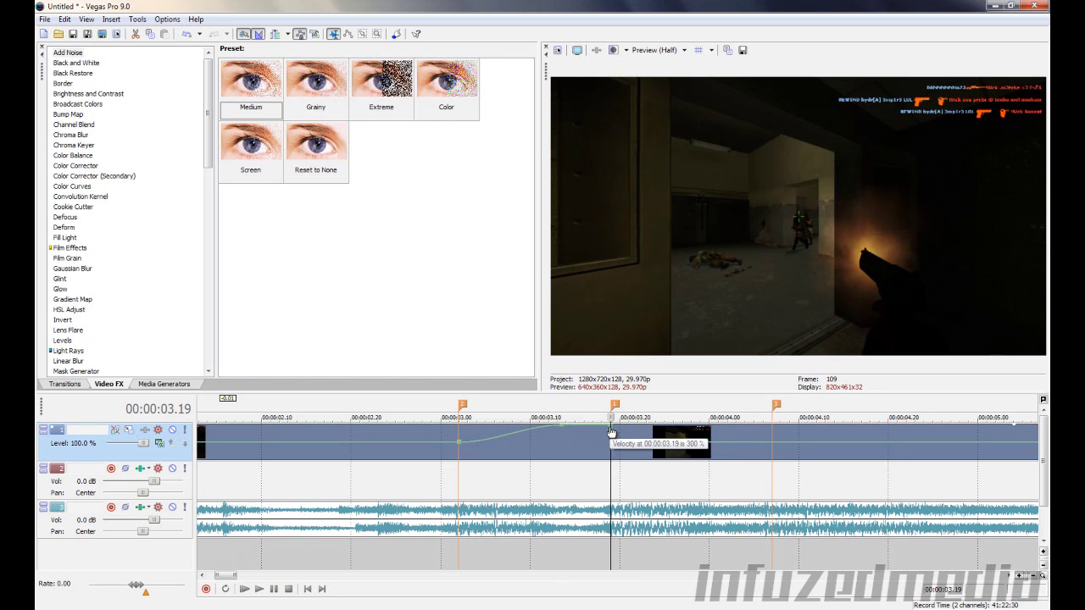
drag(611, 434, 605, 436)
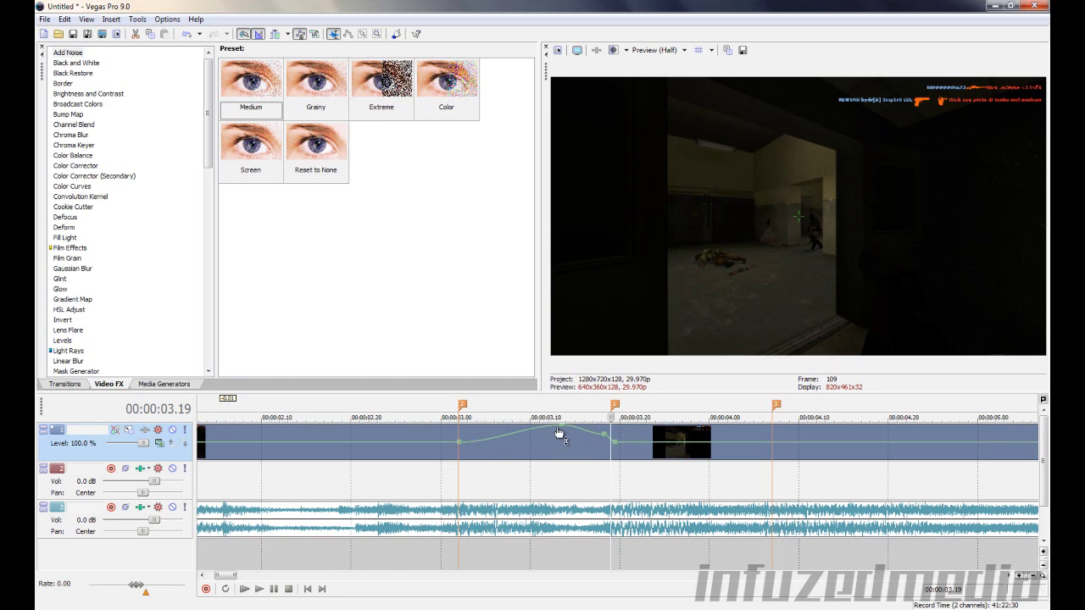
drag(613, 440, 611, 440)
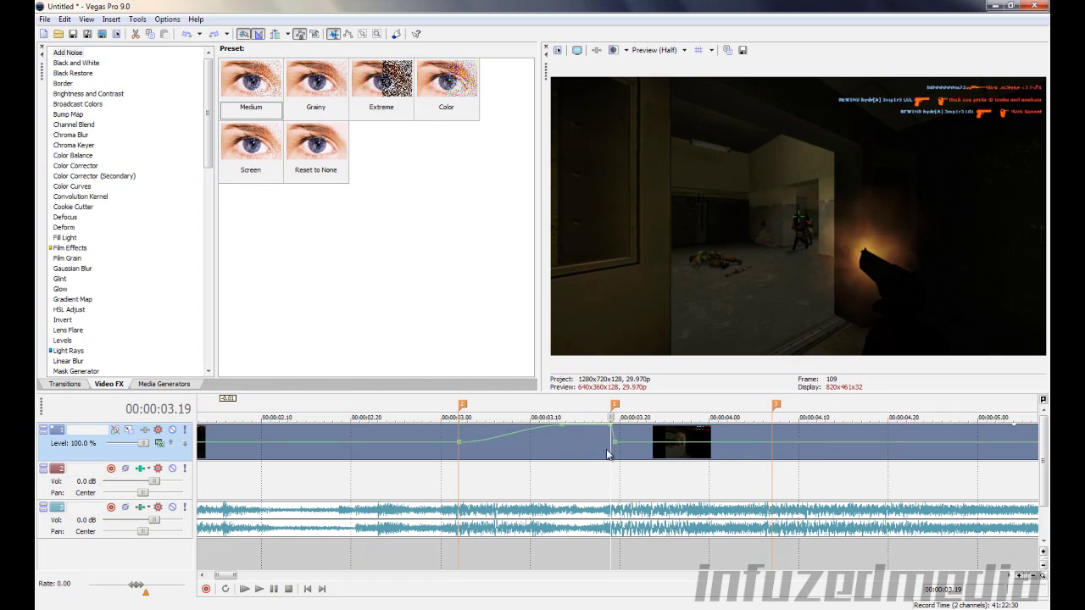
drag(617, 449, 618, 449)
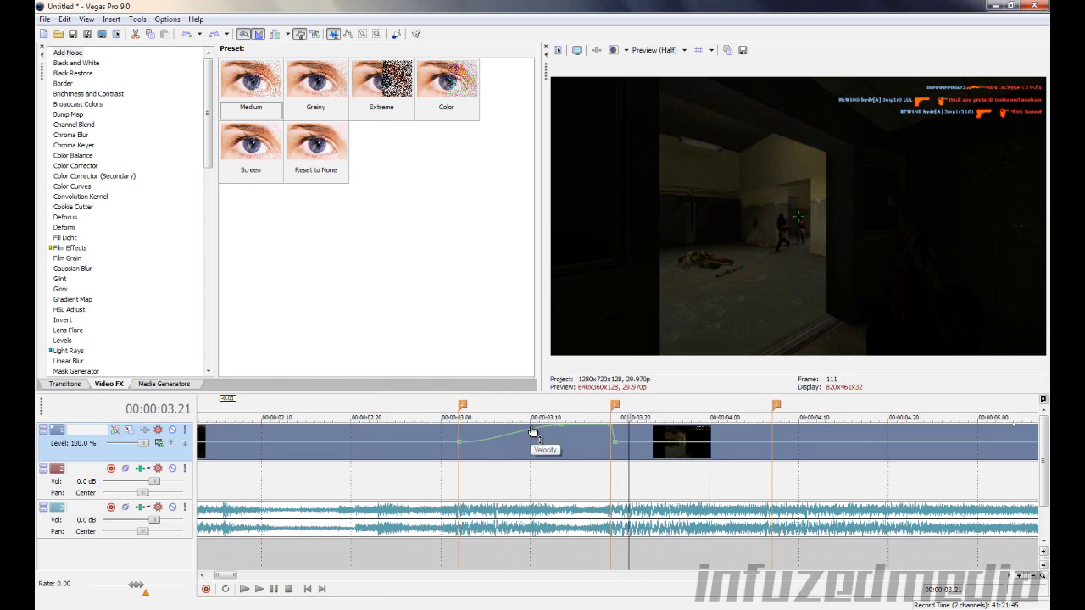
Slow the clip to 31% after the 03.20 drop and replay that section to check it
key(space)
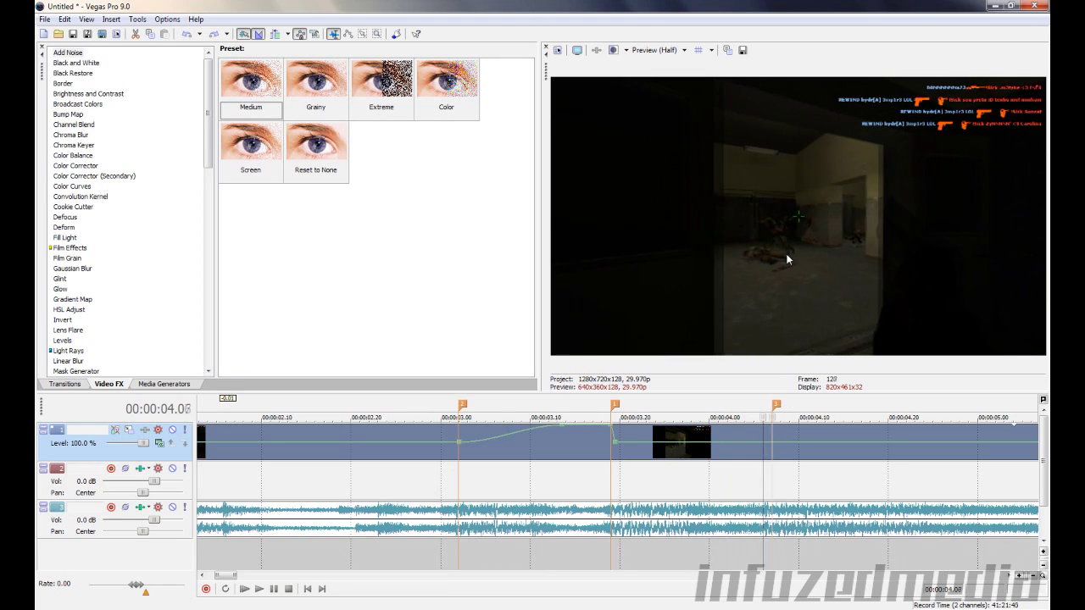
key(Return)
key(Return)
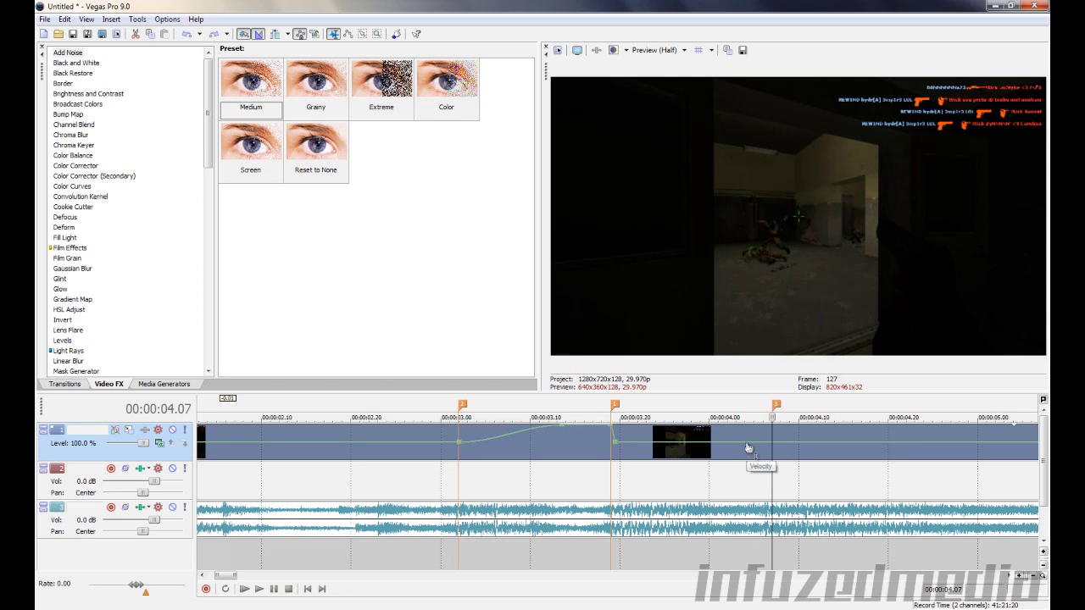
drag(617, 450, 618, 455)
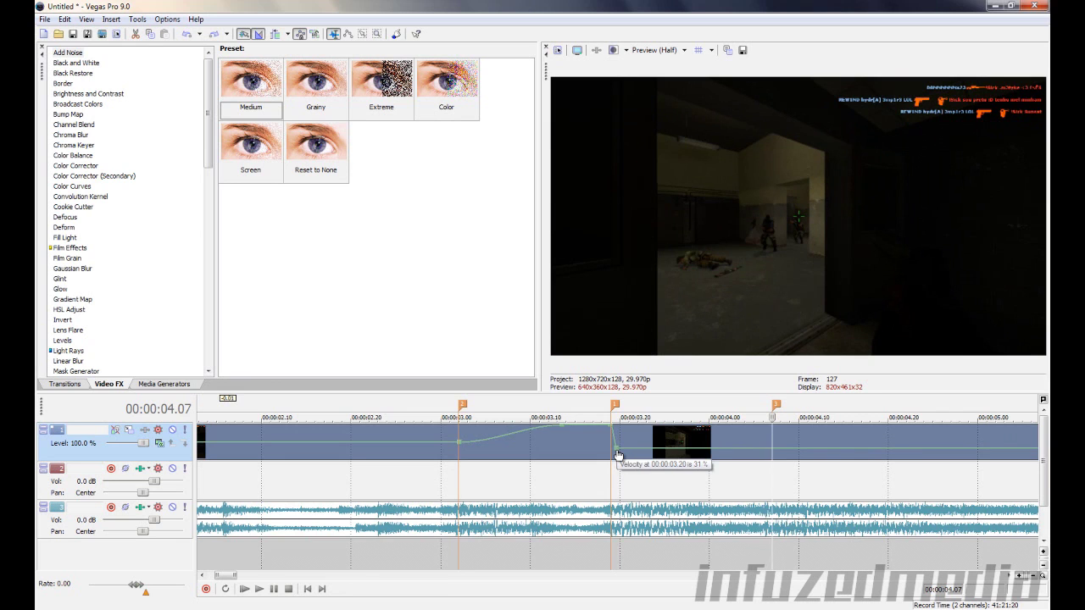
click(619, 479)
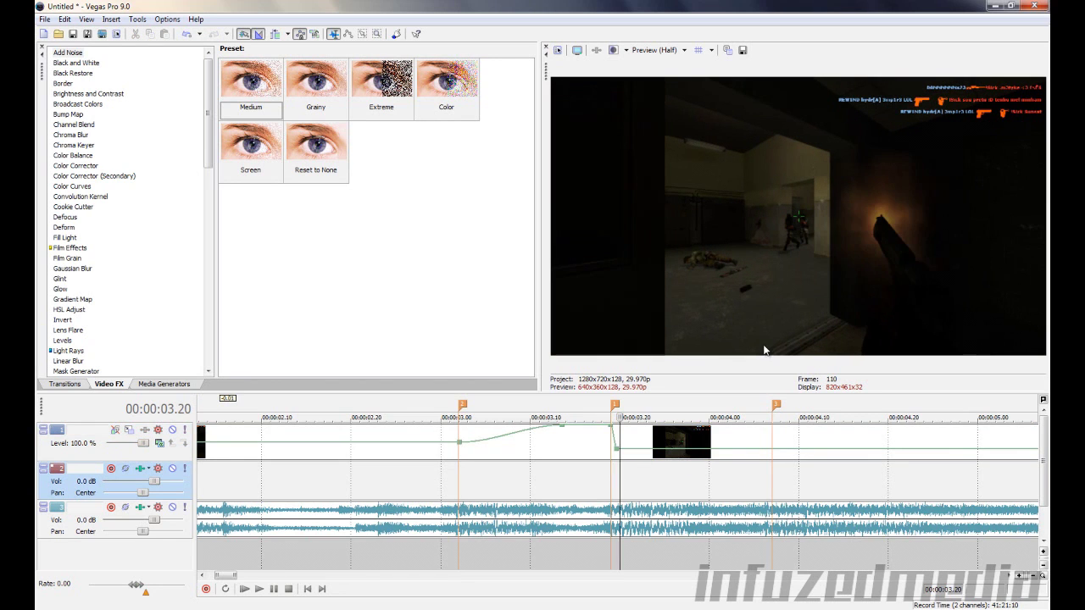
key(space)
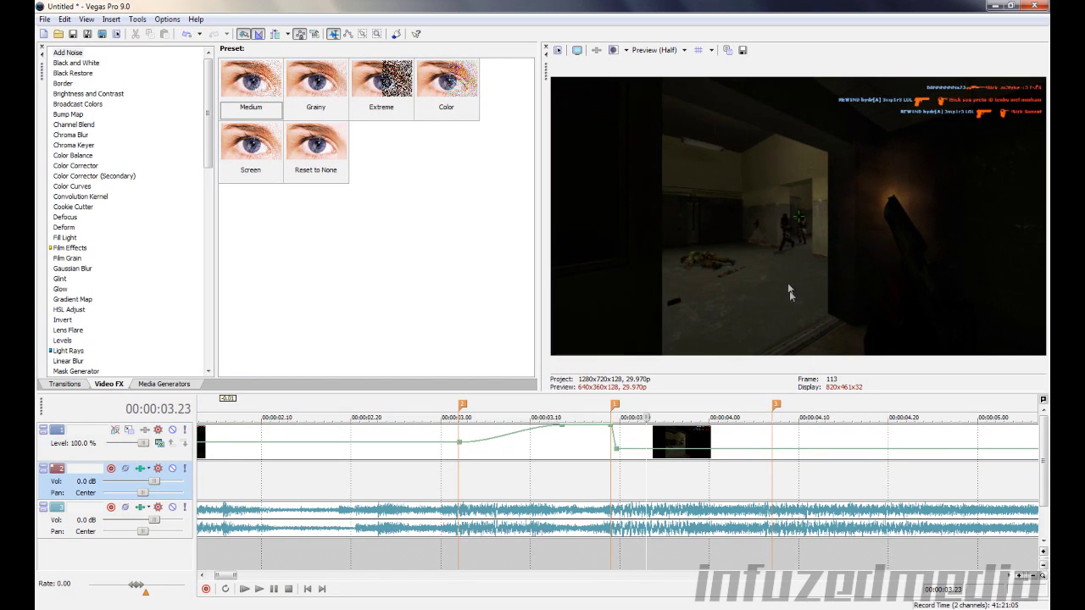
key(space)
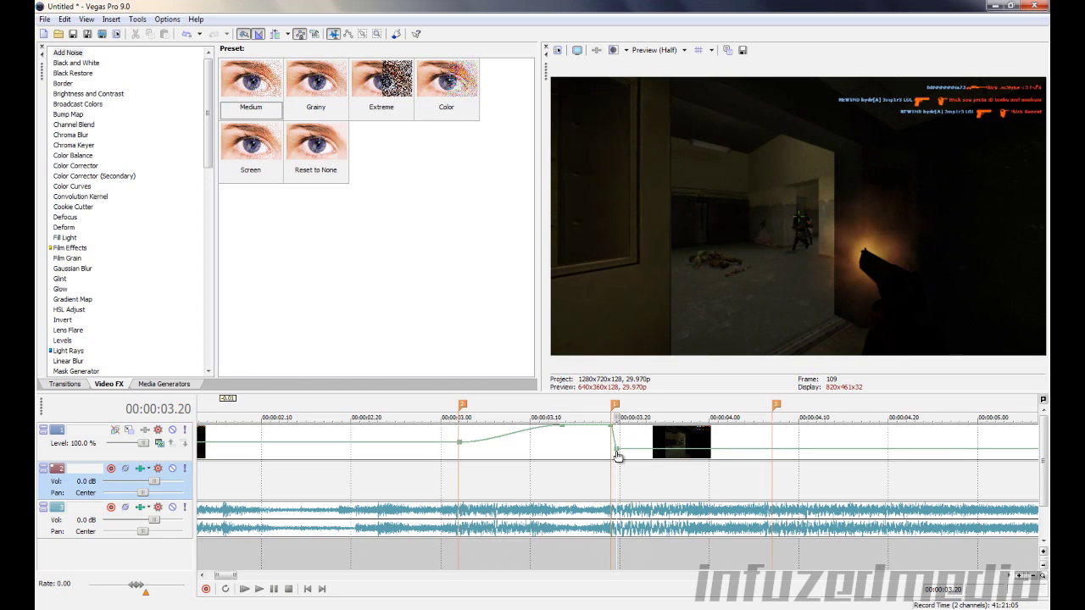
key(space)
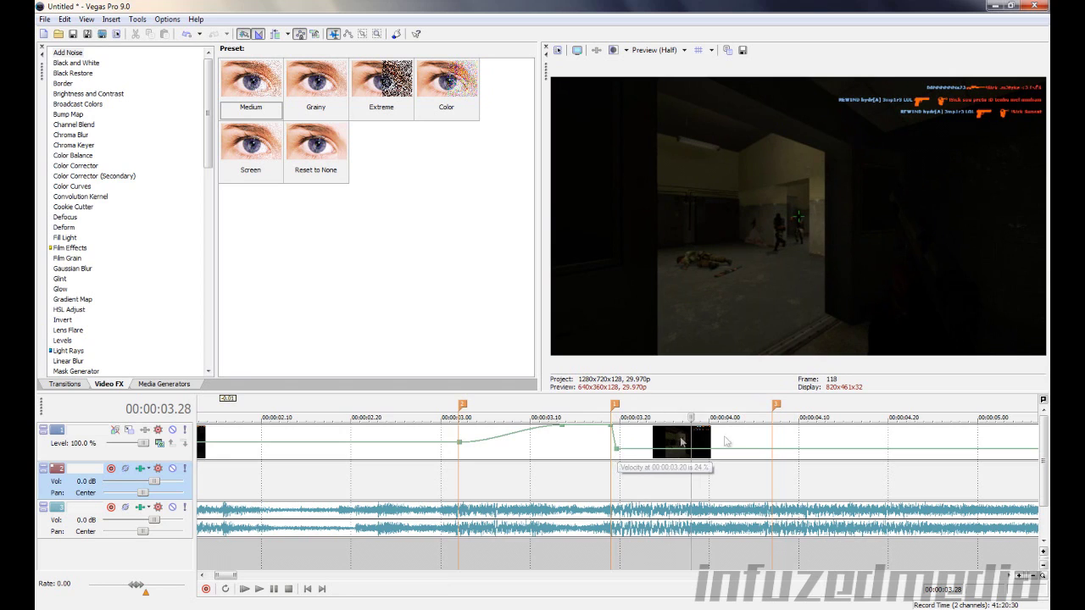
Raise the speed after 04.07 to about 293%, reset it to Normal Velocity, then choose Set to...
click(772, 456)
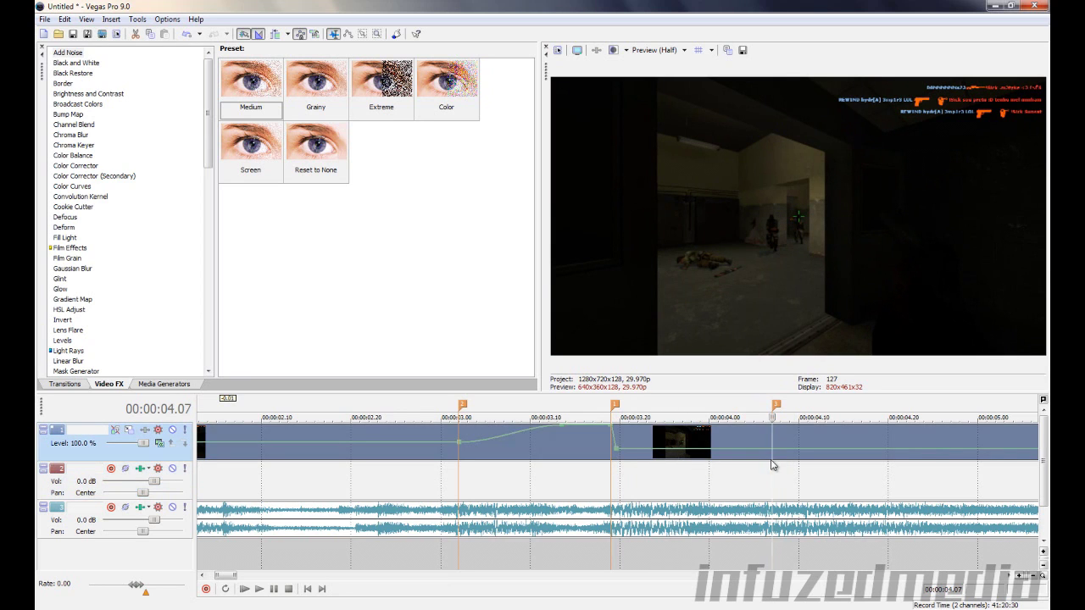
click(687, 456)
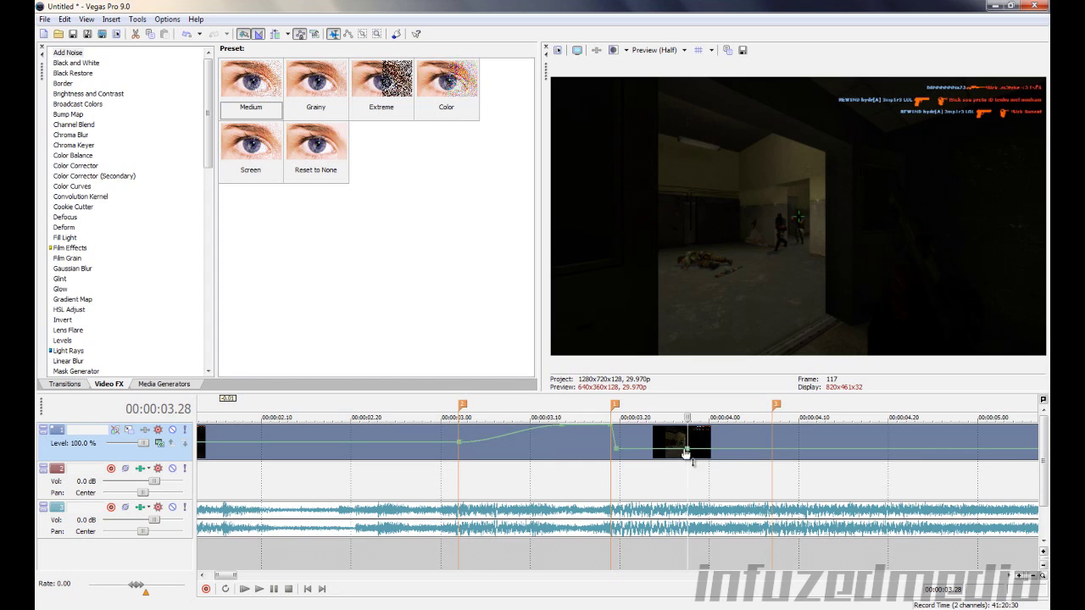
click(773, 455)
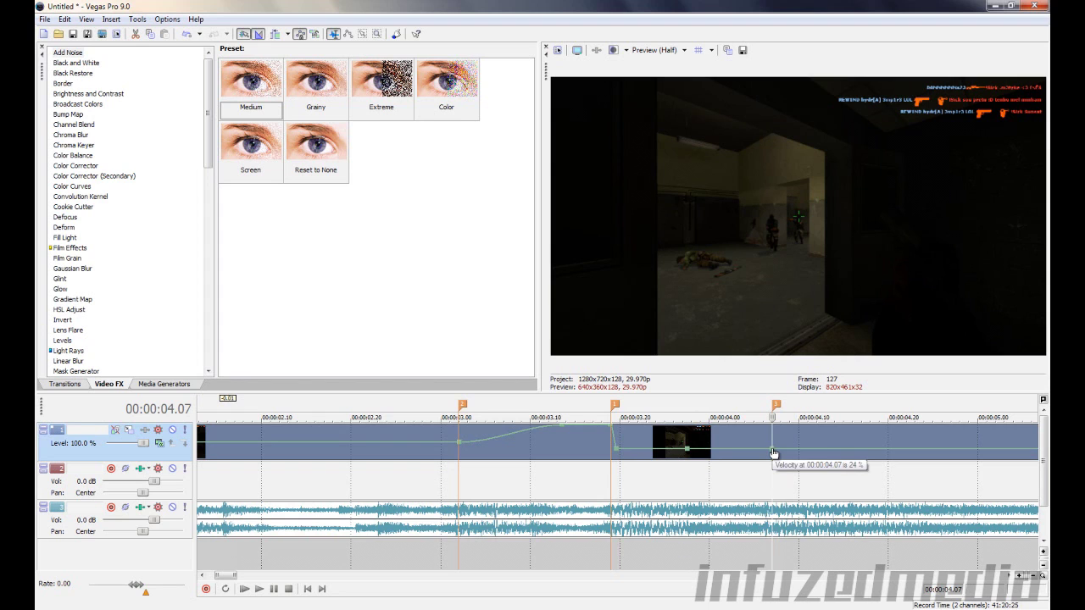
mouse_move(773, 452)
mouse_down()
mouse_move(780, 432)
mouse_move(775, 442)
mouse_up()
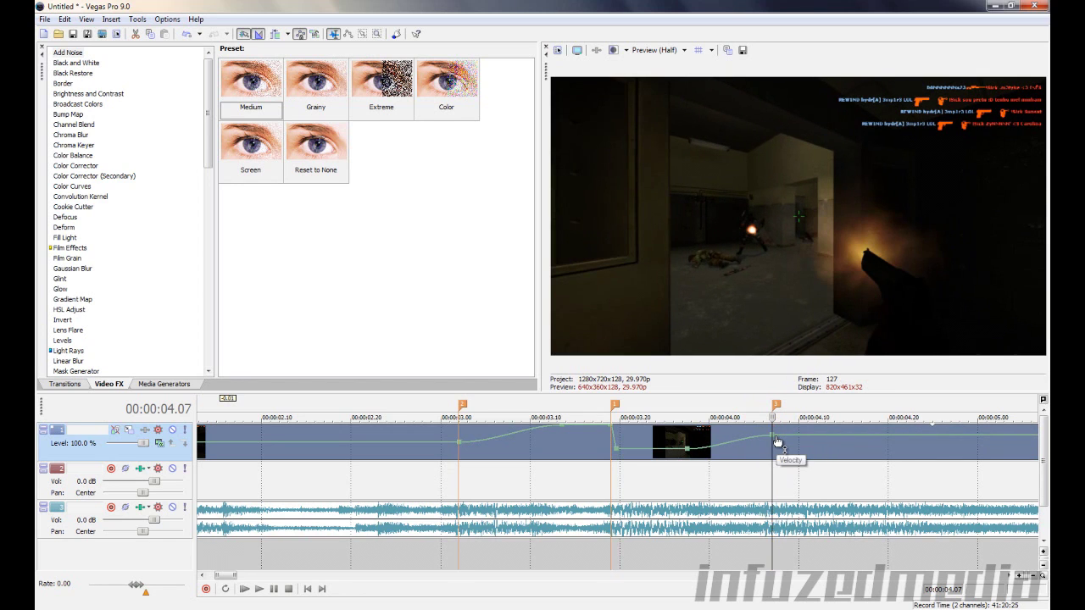
right_click(775, 436)
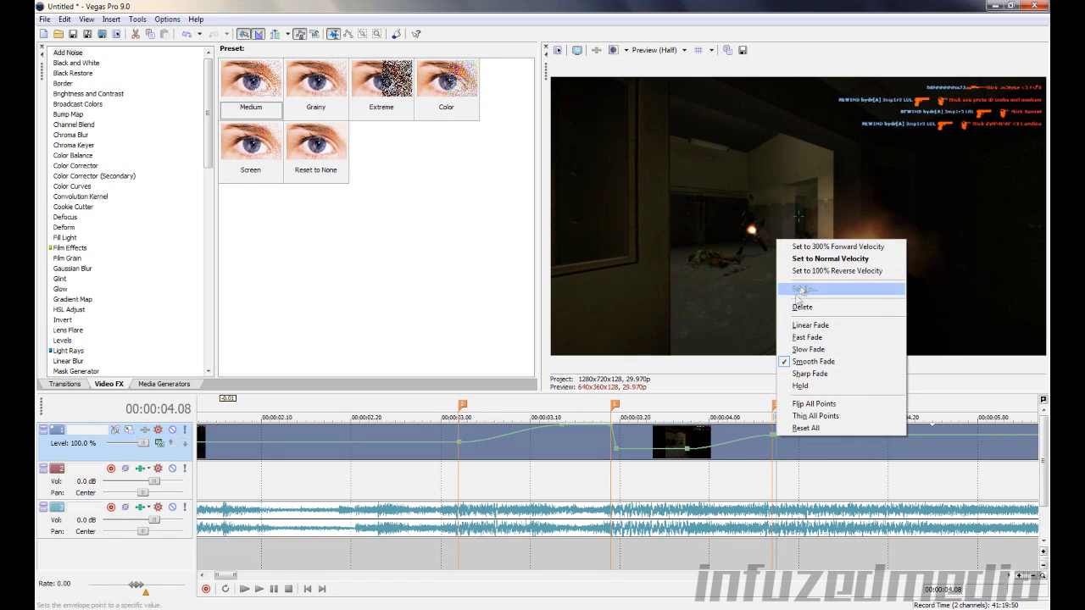
click(805, 262)
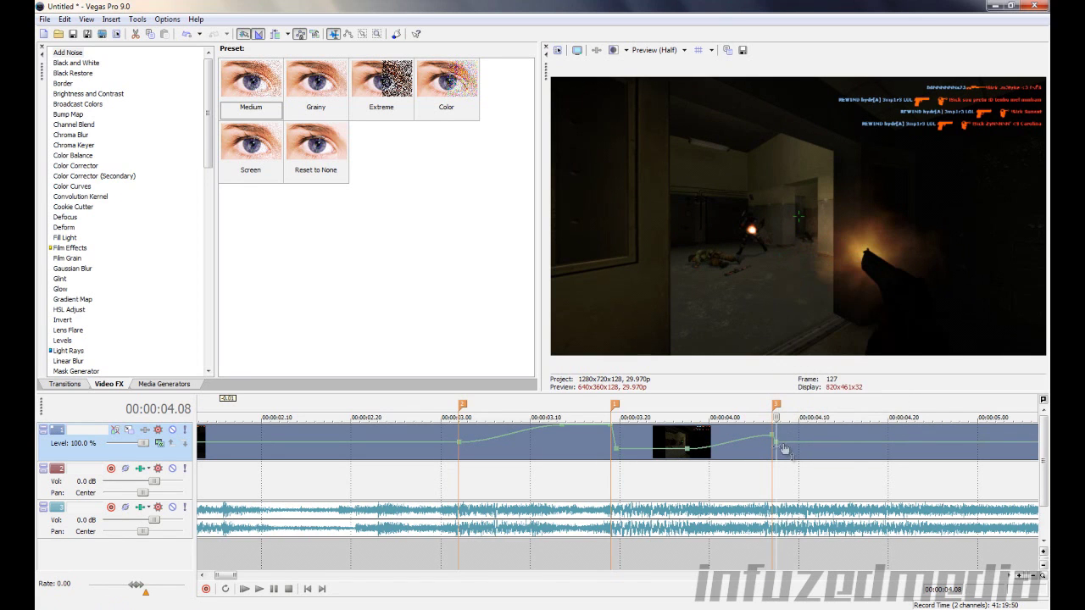
right_click(778, 448)
click(809, 304)
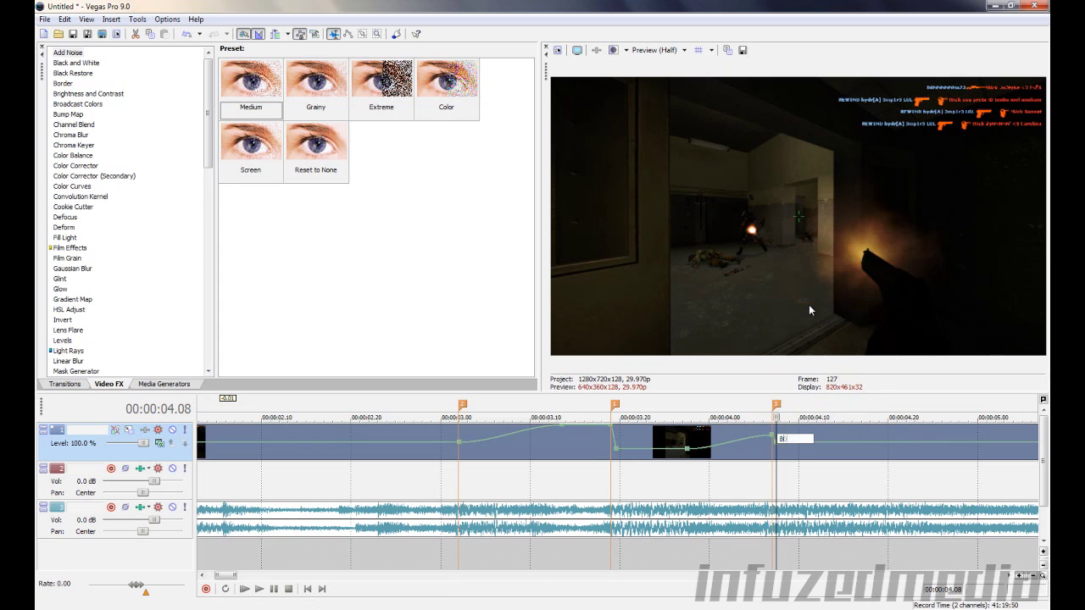
scroll(591, 478, right, 3)
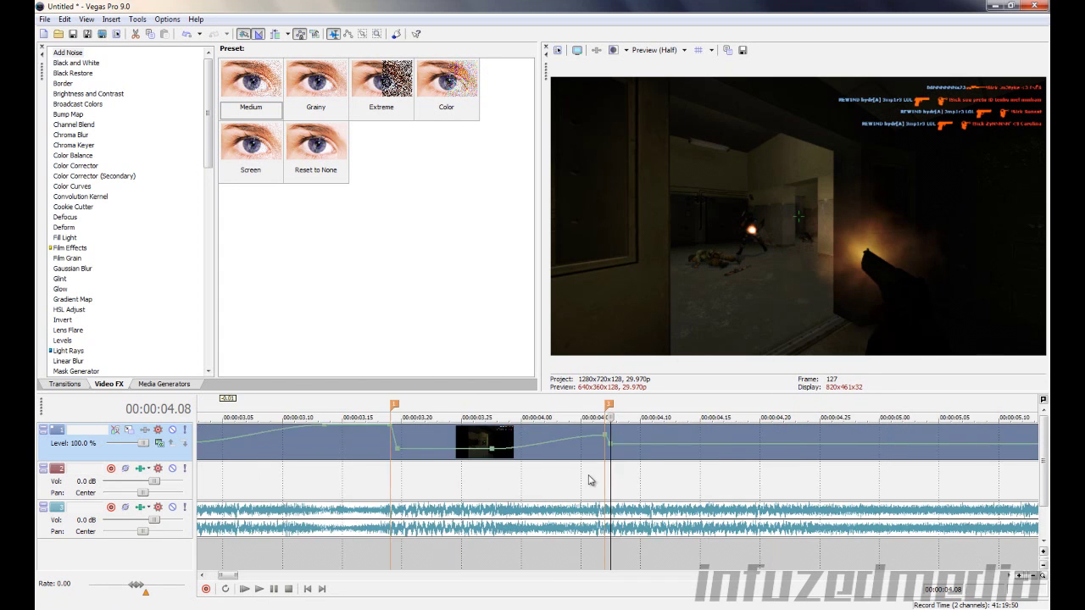
Step frame by frame from 03.02 through the slowed gunshot section to 04.07
scroll(406, 453, down, 2)
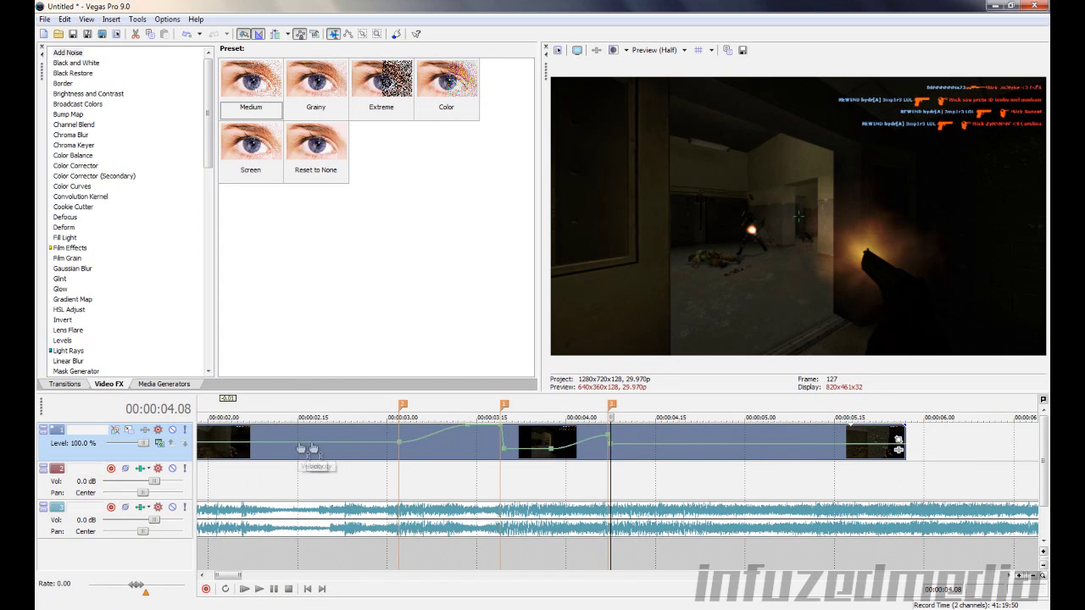
click(399, 455)
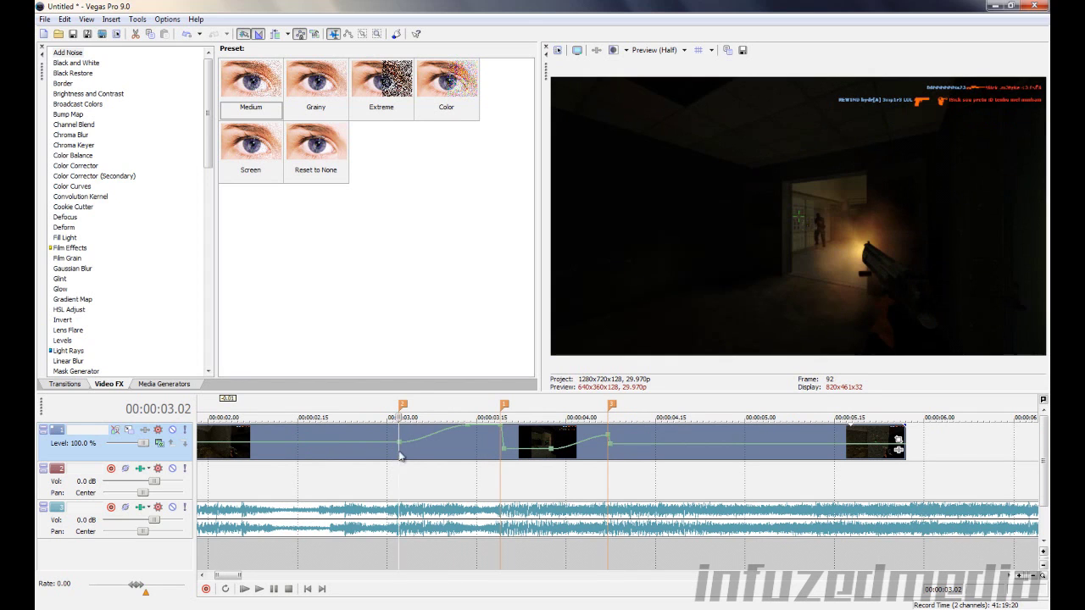
key(Right)
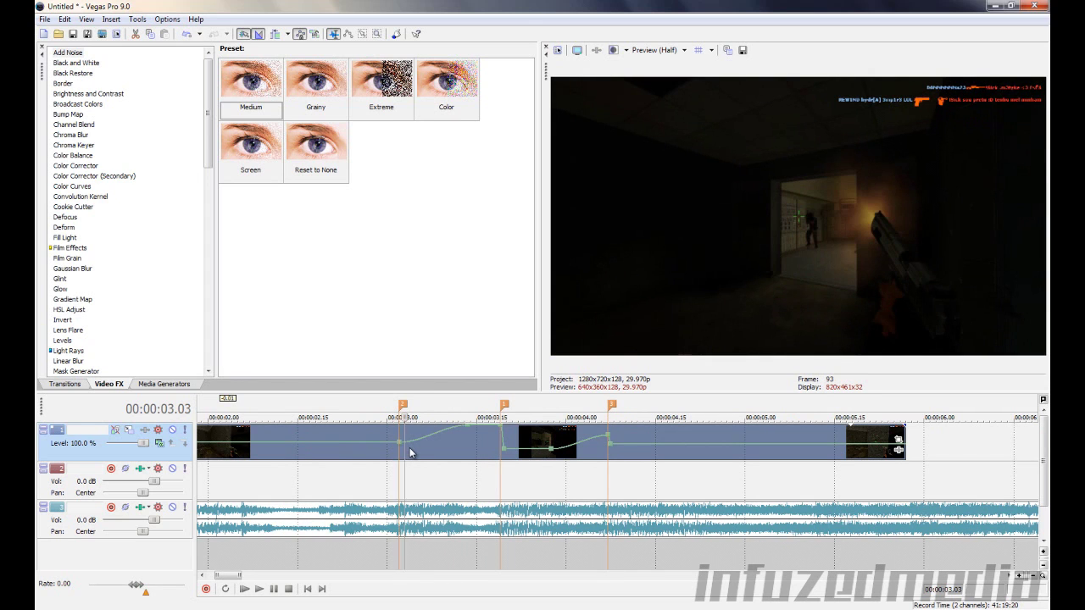
key(Right)
key(Right)
key(Right)
key(Right)
key(Right)
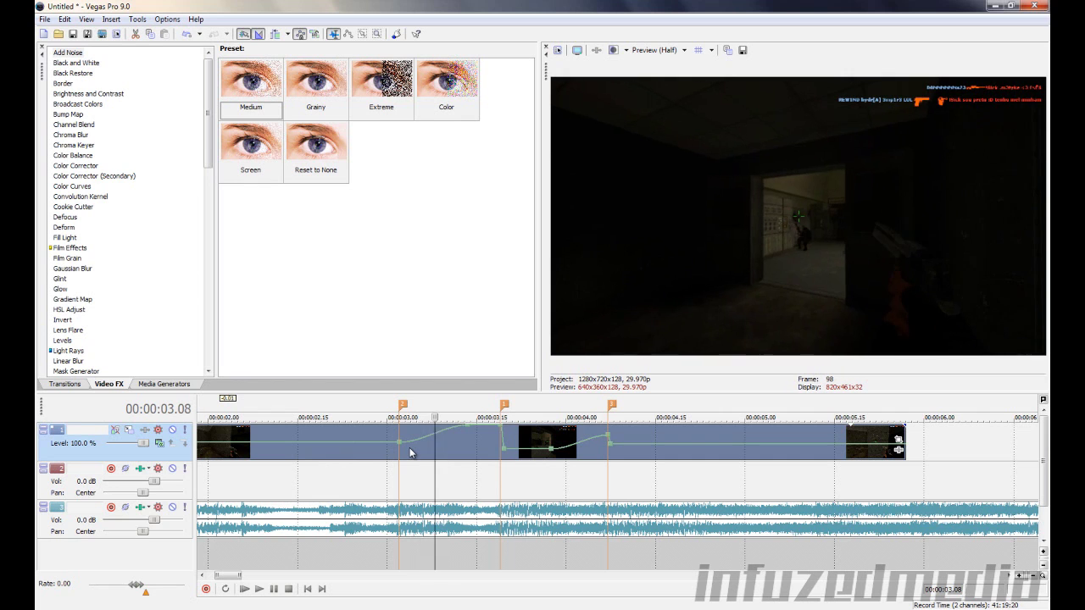
key(Right)
key(Right)
key(Right)
key(Right)
key(Right)
key(Right)
key(Right)
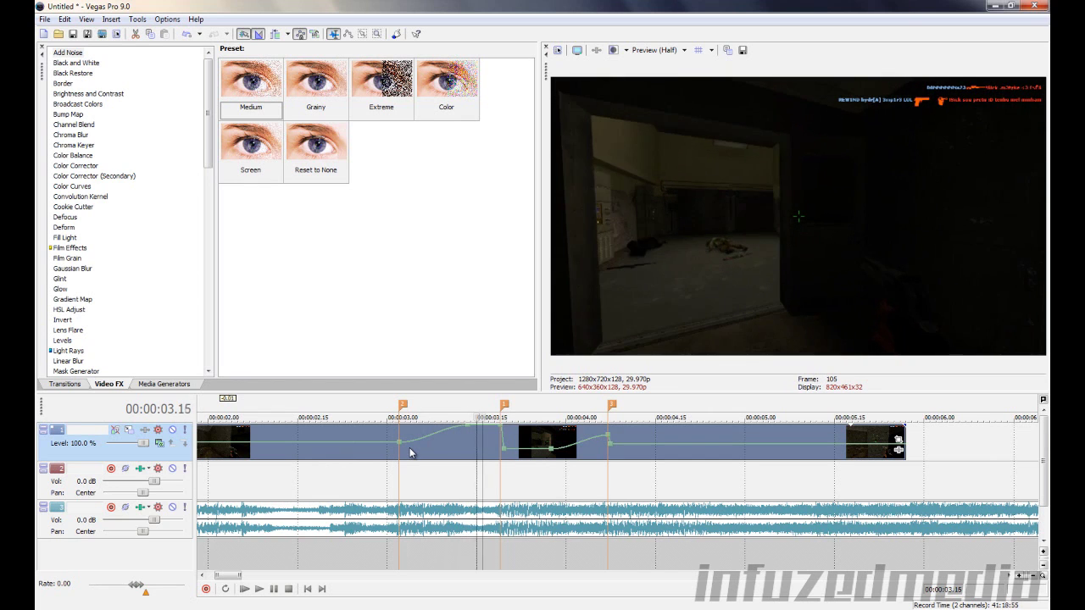
key(Right)
key(Right)
key(Right)
key(Right)
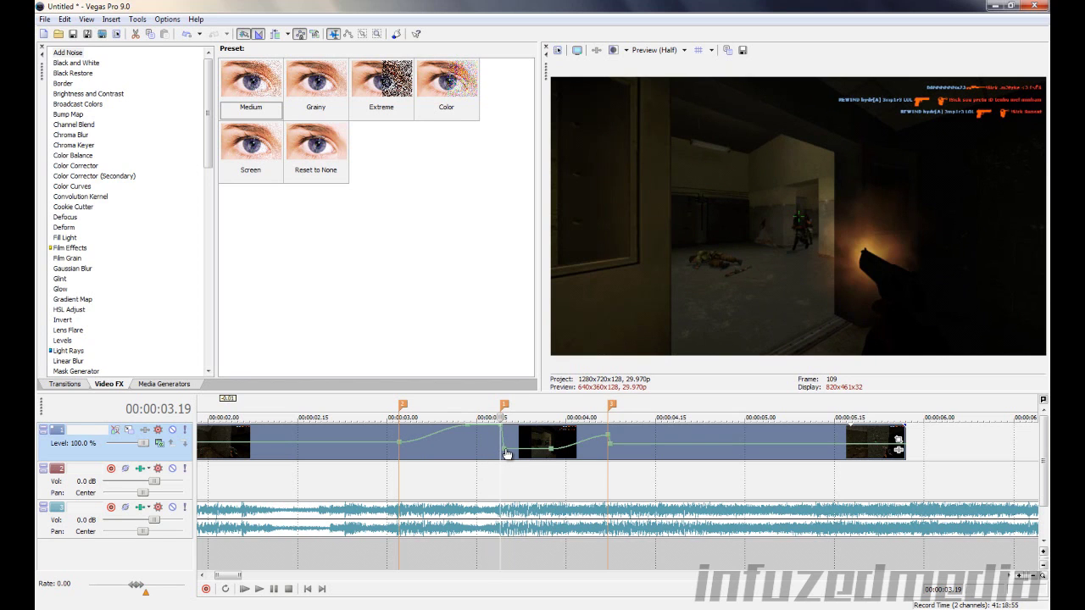
mouse_move(506, 451)
key(Right)
key(Right)
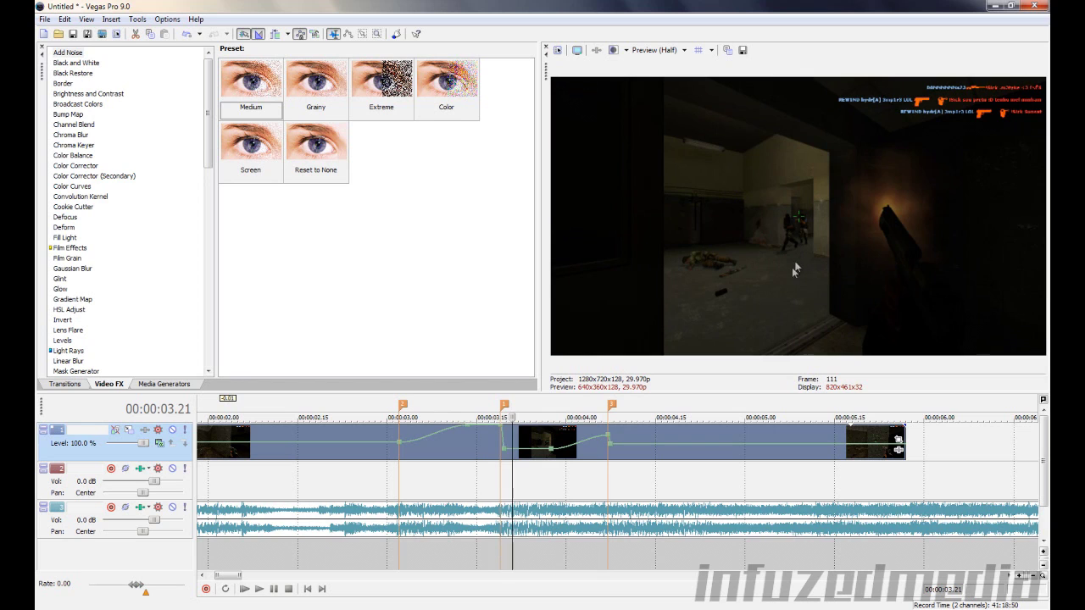
key(Right)
key(Right)
key(Right)
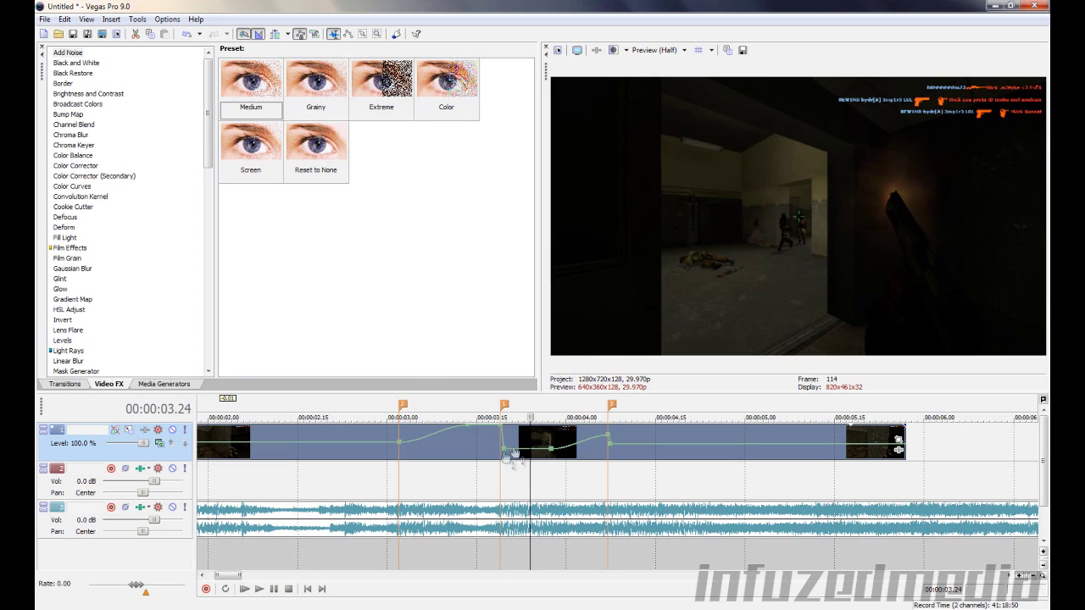
key(Right)
key(Right)
key(Right)
key(Right)
key(Right)
key(Right)
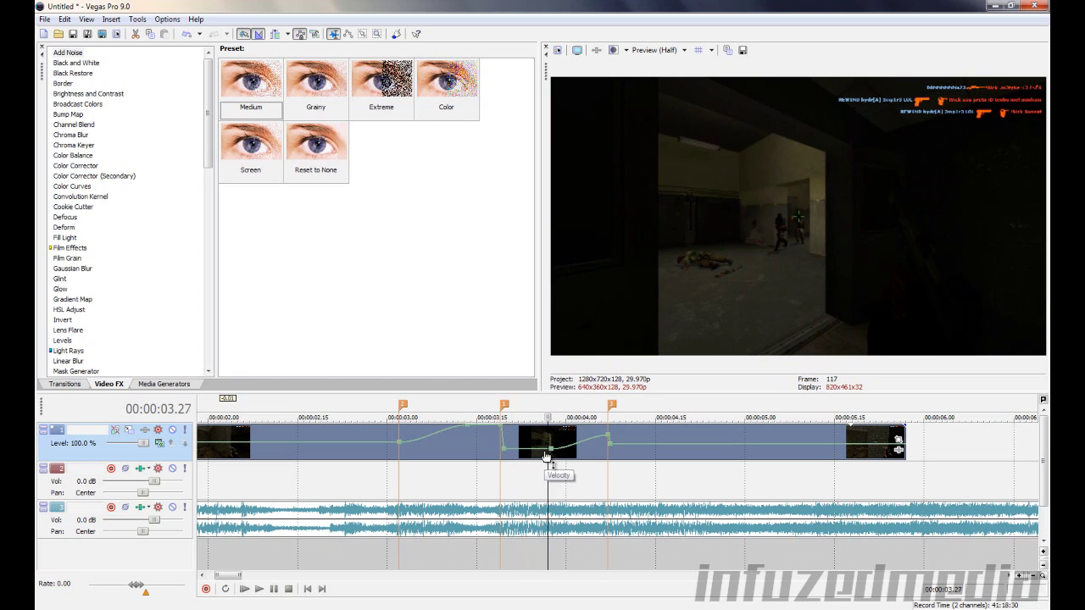
key(Right)
key(Right)
key(Right)
key(Right)
key(Right)
key(Right)
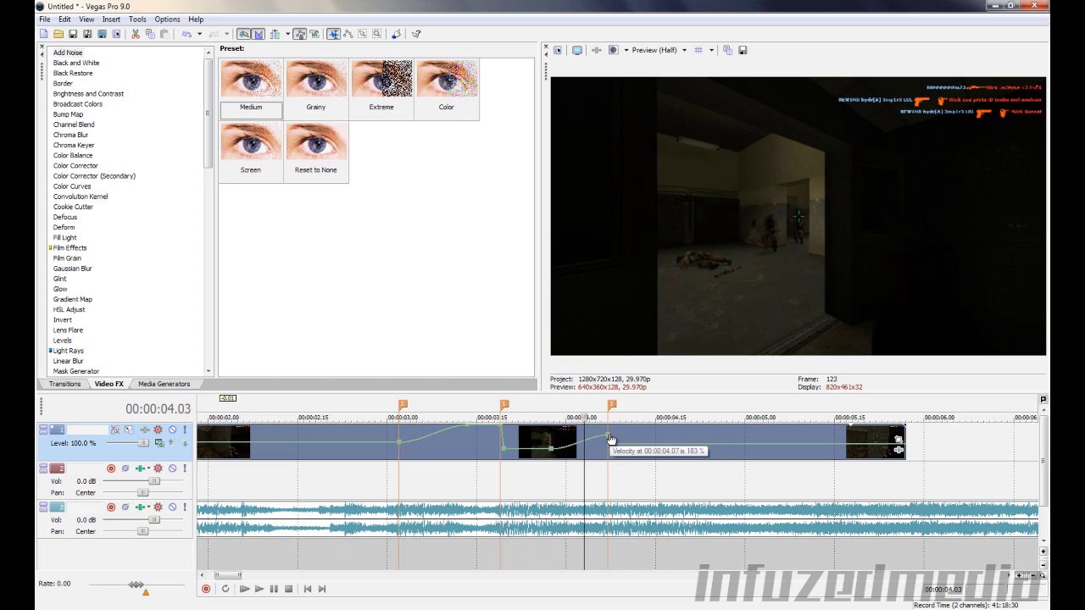
key(Right)
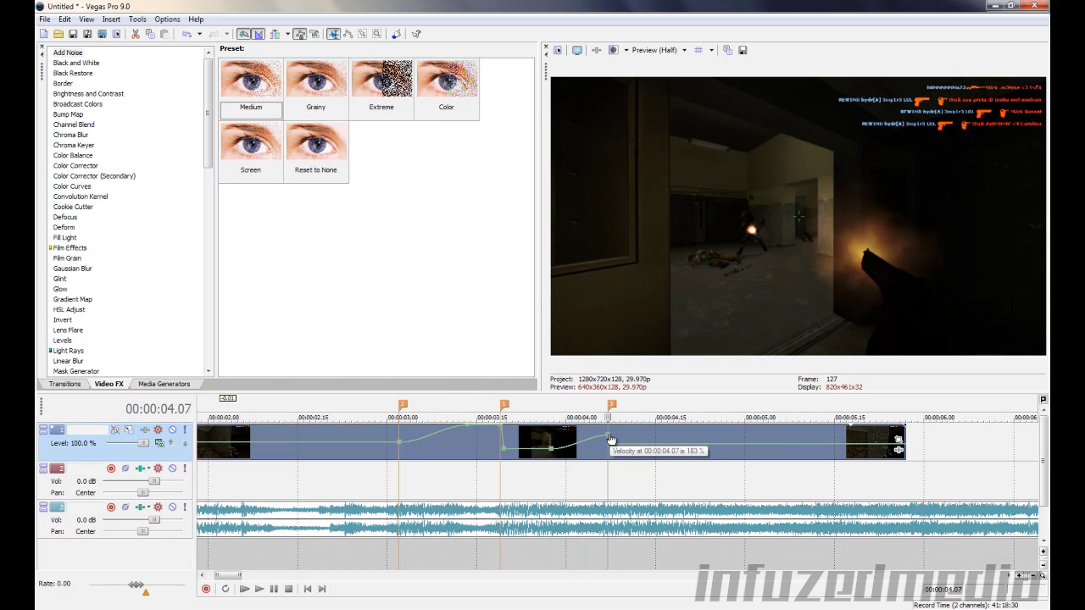
Add a velocity point at 04.07 (183%) and play the ramped edit from 02.09
double_click(610, 439)
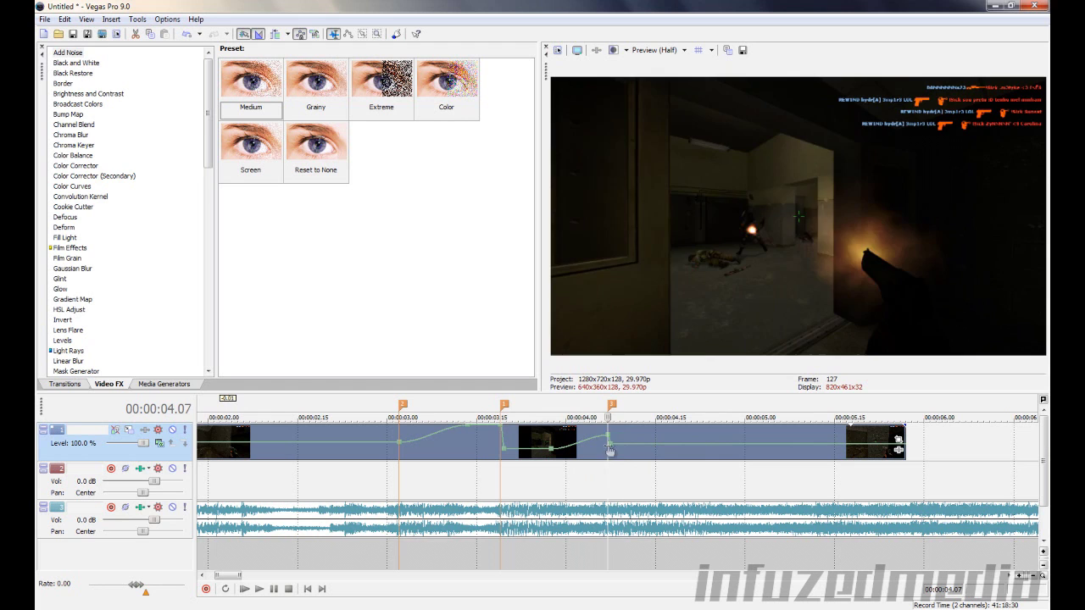
key(Right)
key(Right)
key(Right)
key(Right)
key(Right)
key(Right)
key(Right)
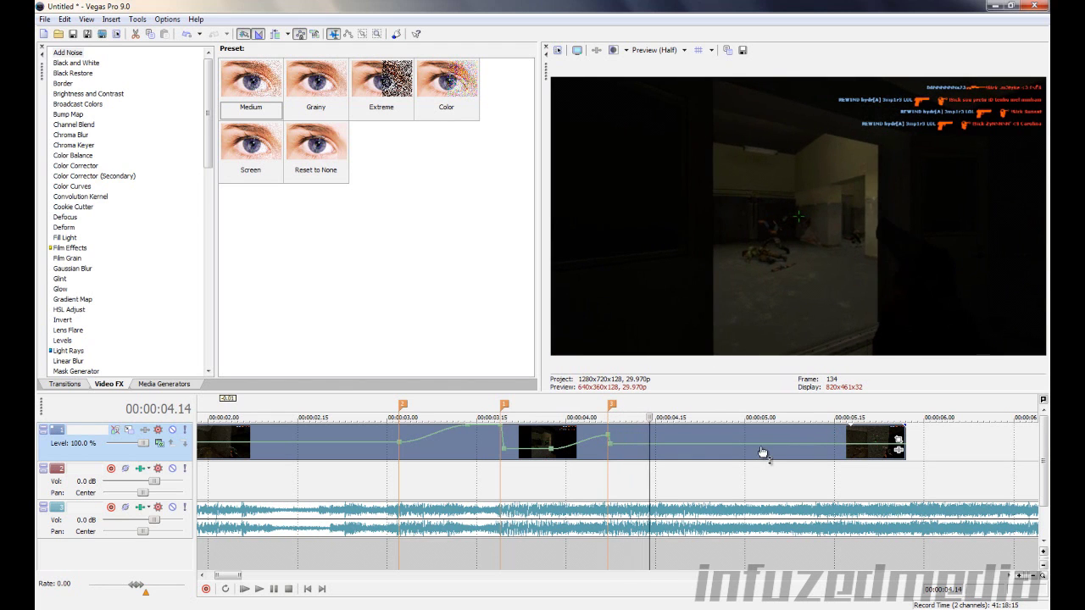
key(Right)
key(Right)
key(Right)
key(Right)
key(Right)
key(Right)
key(Right)
key(Right)
key(Right)
key(Right)
key(Right)
key(Right)
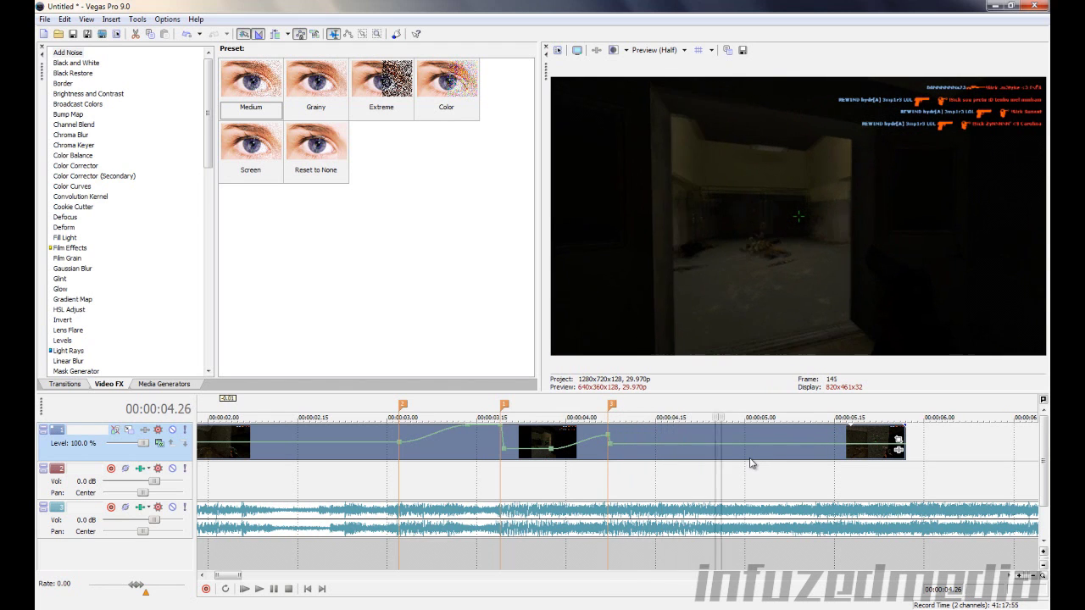
scroll(487, 482, down, 3)
click(381, 483)
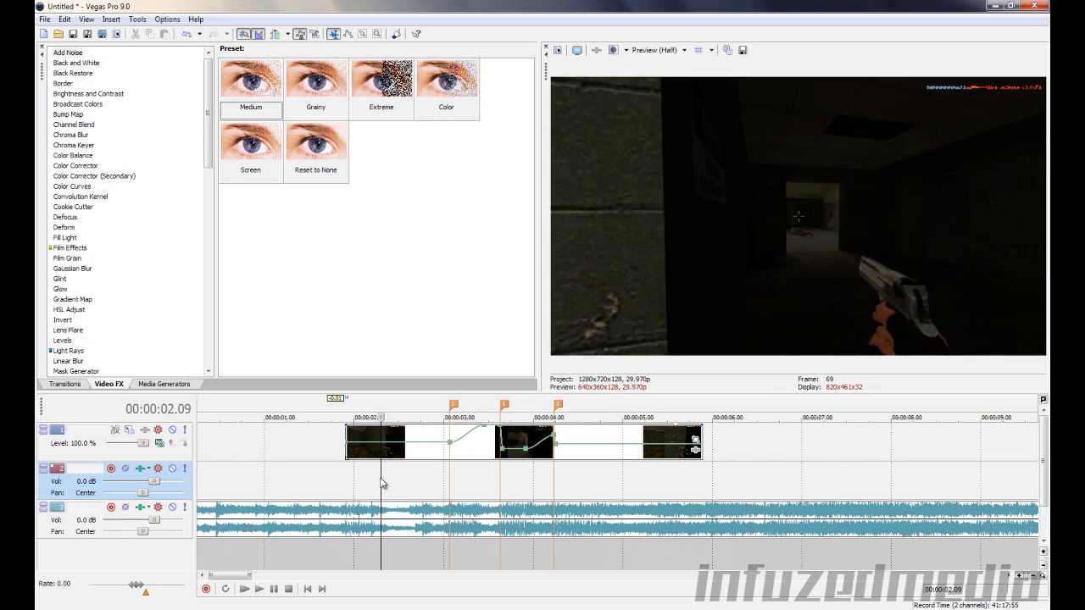
key(space)
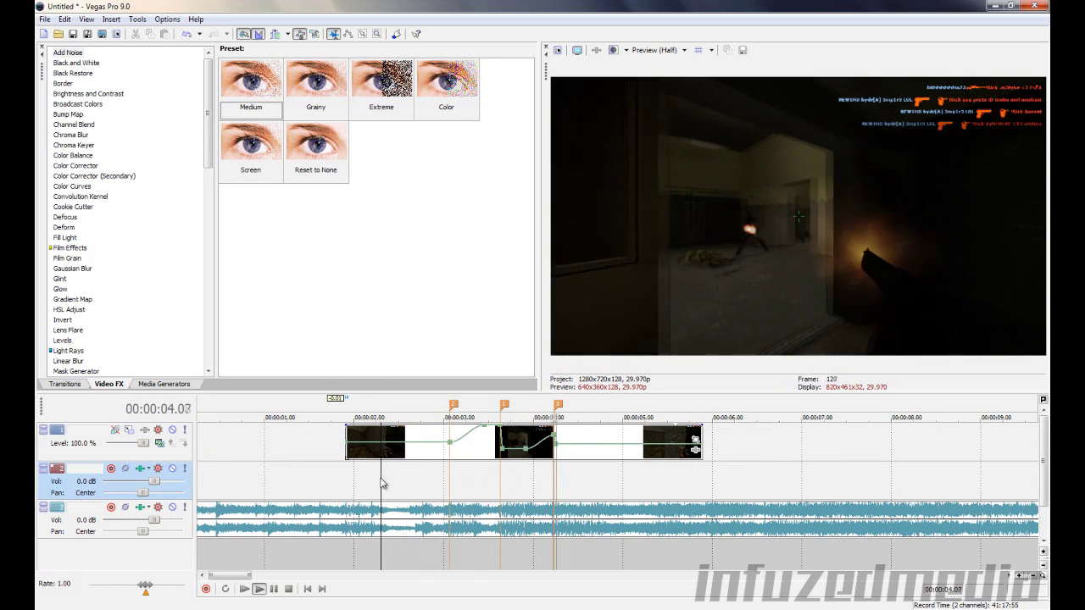
Set the Deagle clip's velocity envelope point near 04.07 to 4%, then preview the result
key(space)
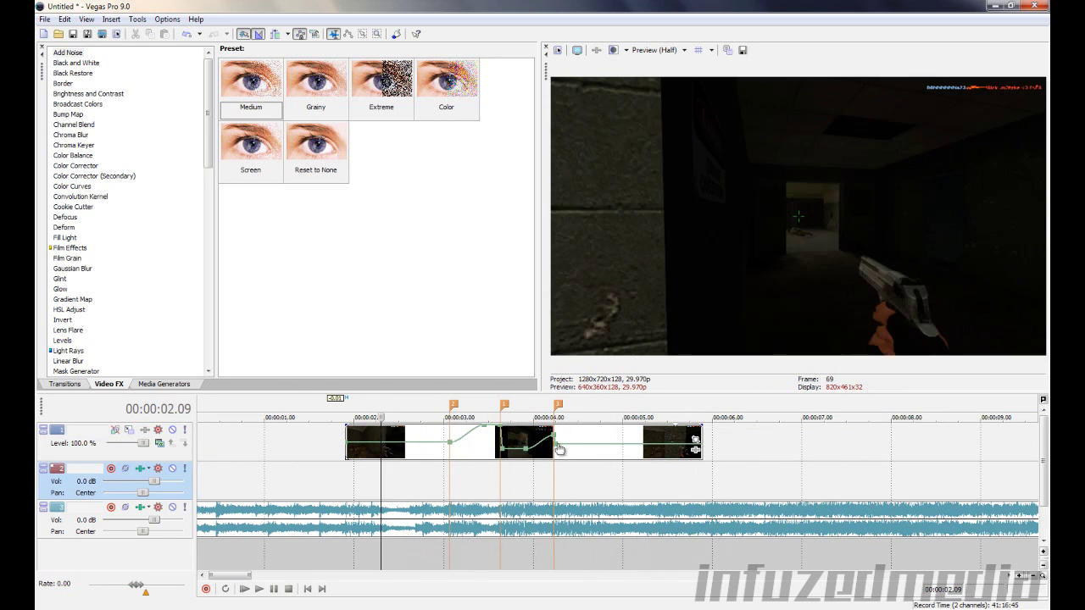
right_click(560, 449)
click(608, 297)
text(4)
key(space)
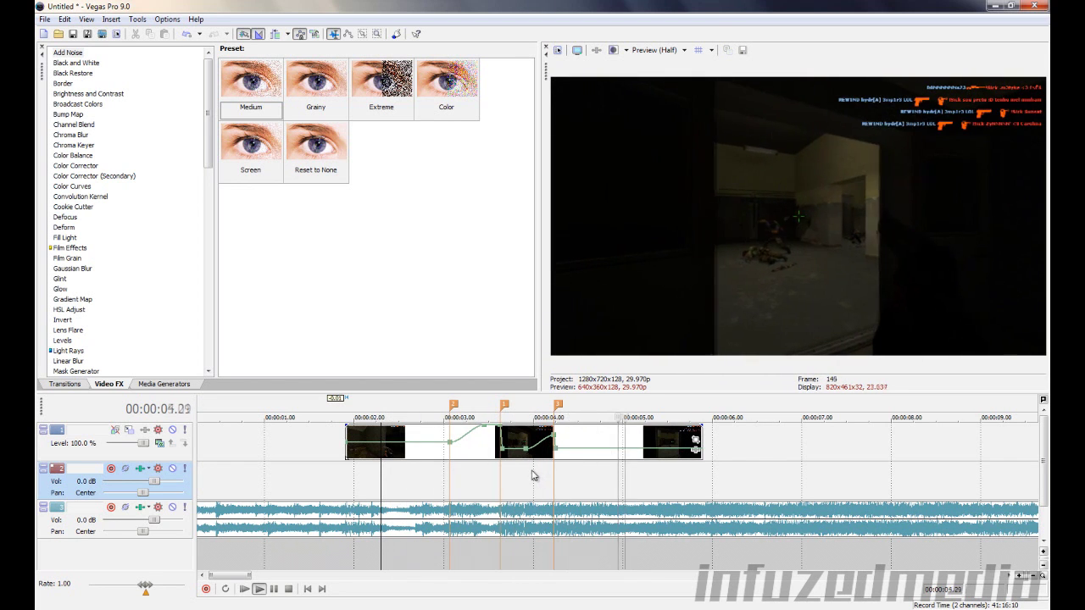
key(space)
scroll(542, 466, down, 4)
Move the red gunshot audio event about 10 seconds earlier
scroll(546, 463, up, 2)
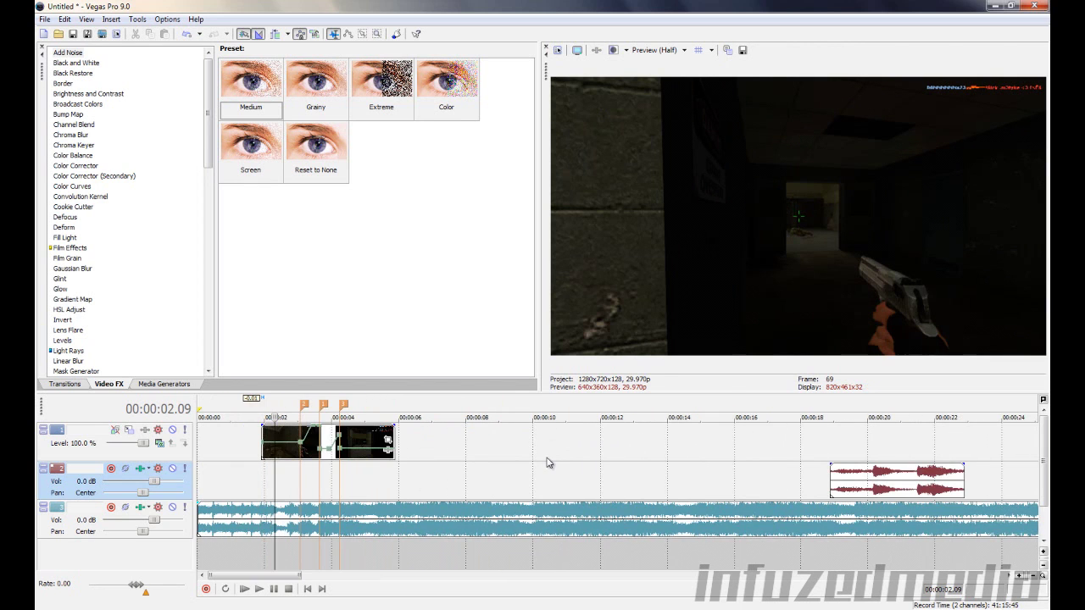
drag(897, 490, 460, 500)
click(310, 488)
scroll(460, 500, up, 2)
Split the gunshot audio at 07.19 and drag the later piece onto the first marker near 03.00
click(610, 497)
click(607, 495)
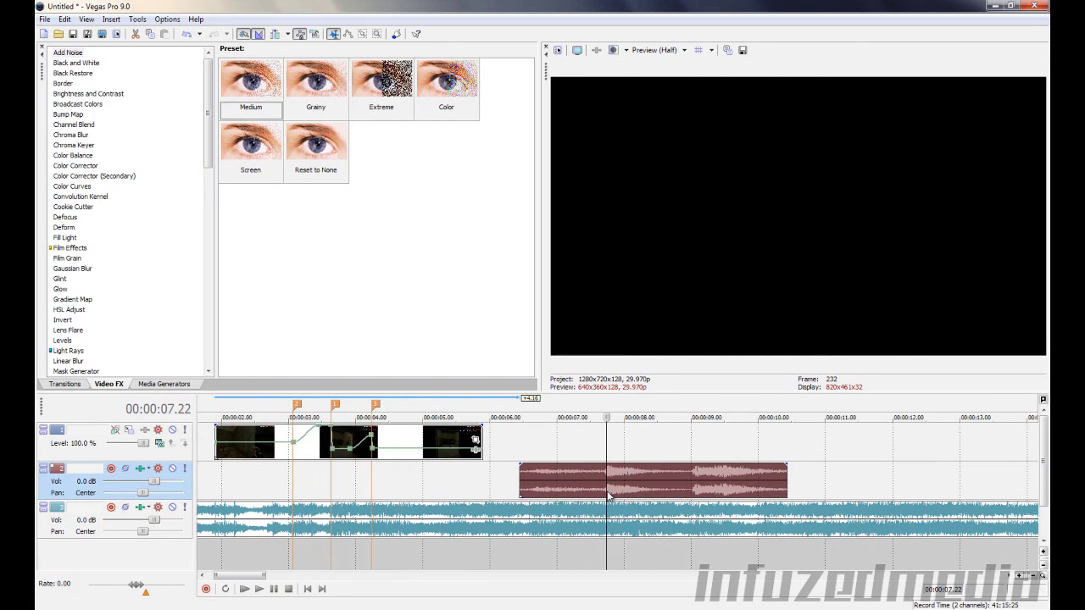
click(602, 496)
scroll(601, 494, up, 1)
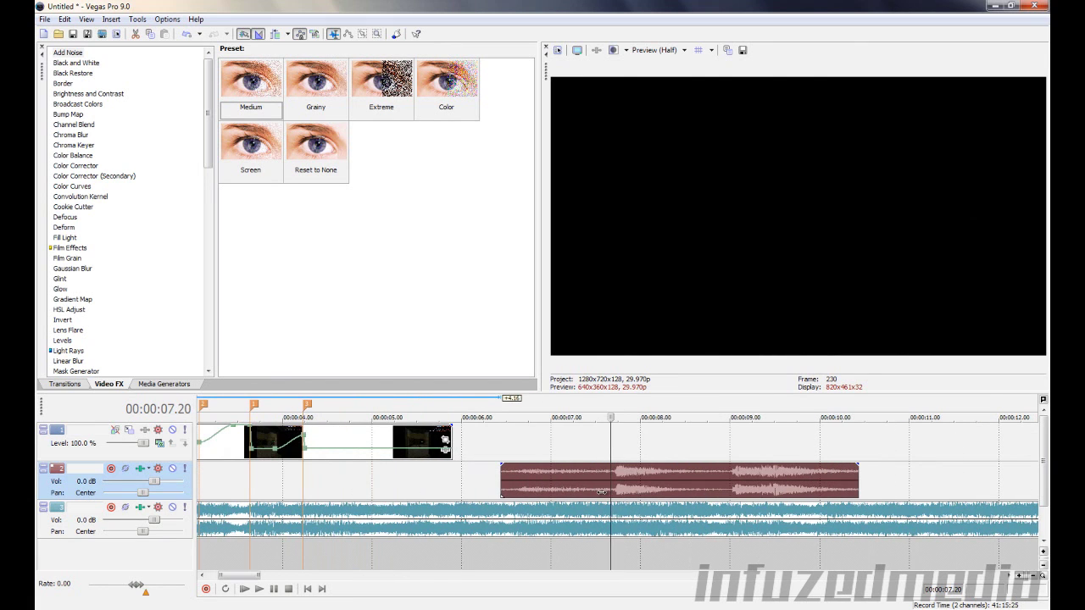
key(space)
key(space)
key(Left)
key(s)
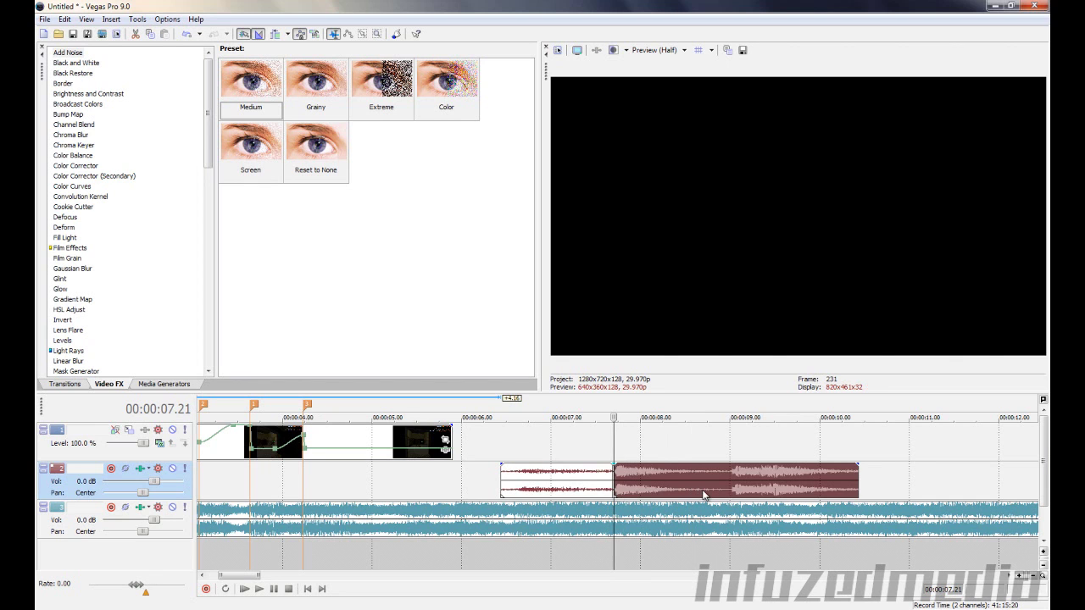
click(706, 498)
mouse_move(688, 498)
mouse_down()
mouse_move(219, 500)
mouse_move(416, 498)
mouse_up()
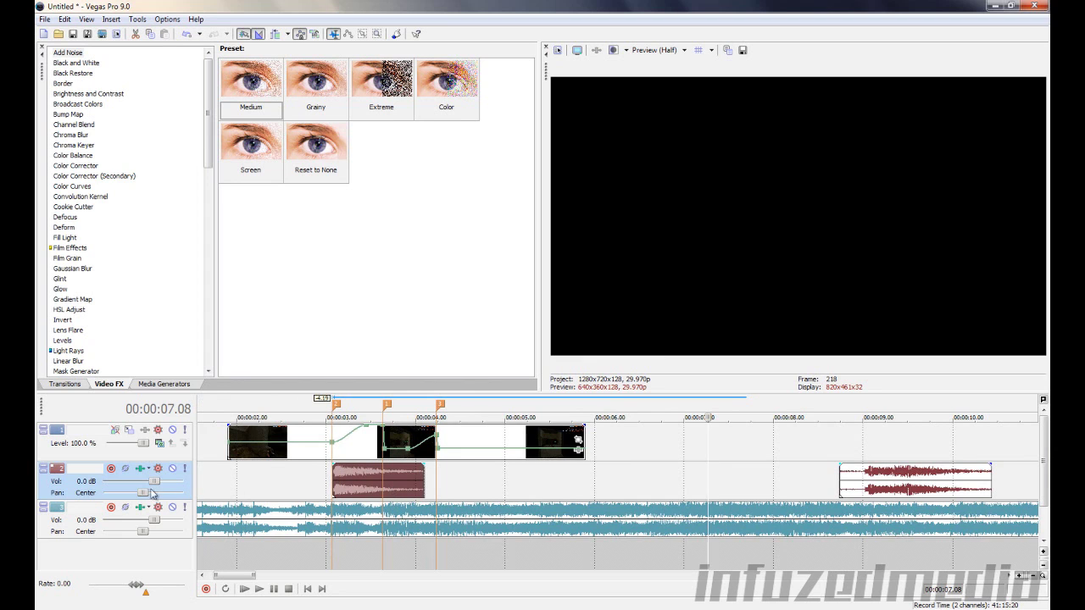
Insert a new empty audio track, then delete the extra gunshot event near 9 seconds
right_click(78, 469)
click(130, 331)
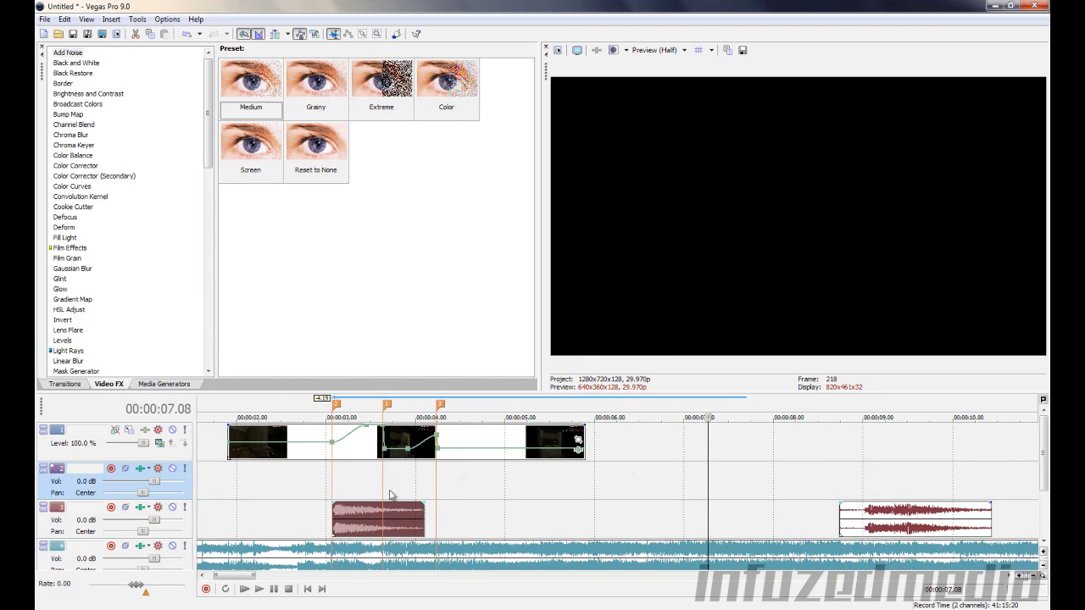
click(865, 527)
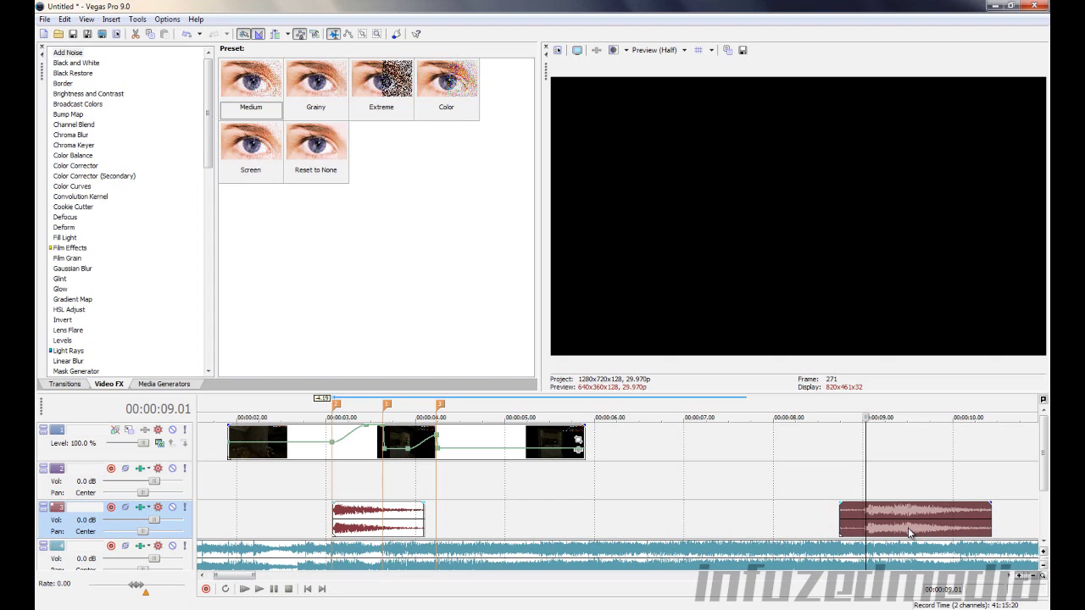
click(930, 529)
key(Delete)
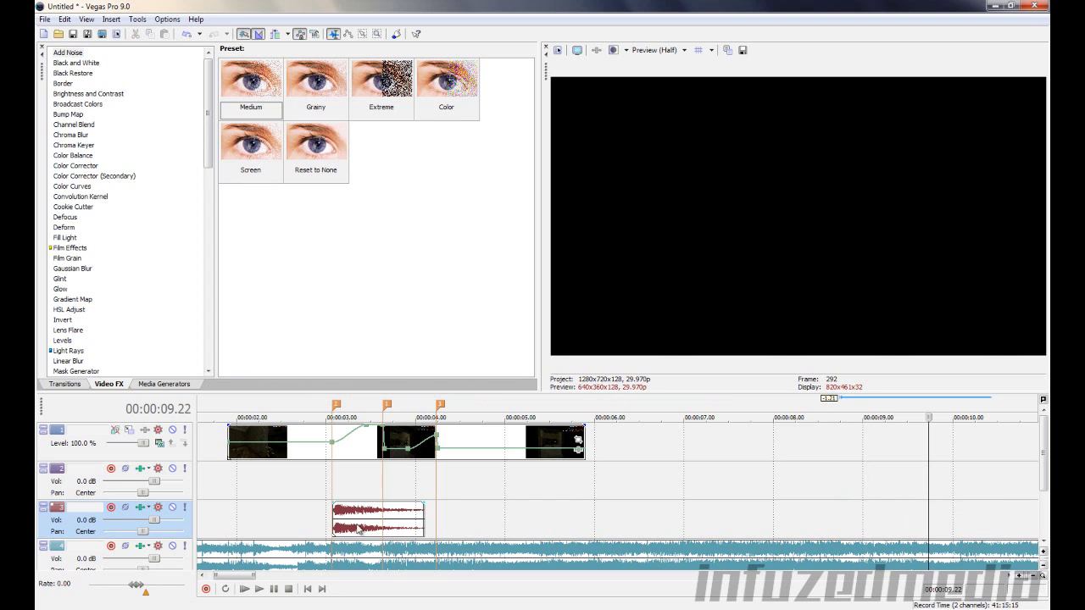
click(344, 529)
click(335, 523)
scroll(343, 522, up, 3)
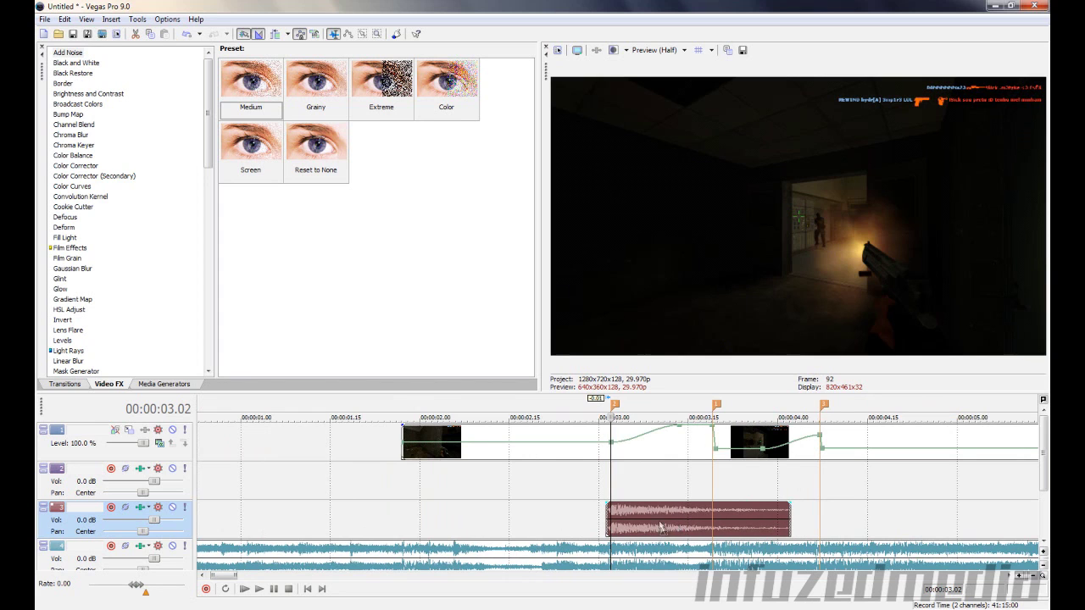
Copy the gunshot event onto track 2 and extend the later gunshot, at 04.07, to about 05.10
drag(660, 526, 841, 528)
scroll(858, 509, down, 1)
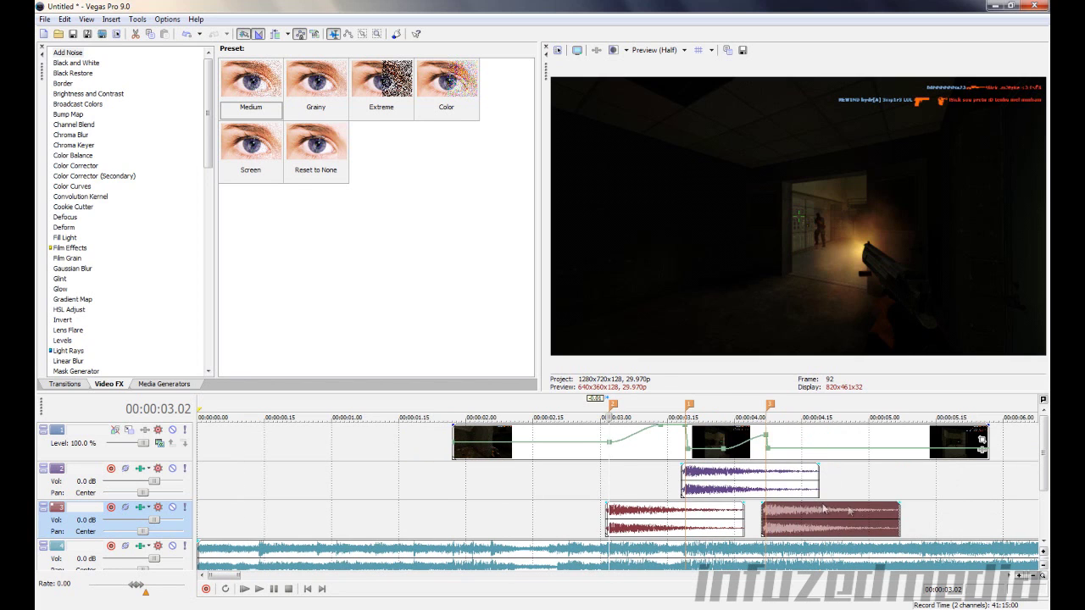
click(760, 476)
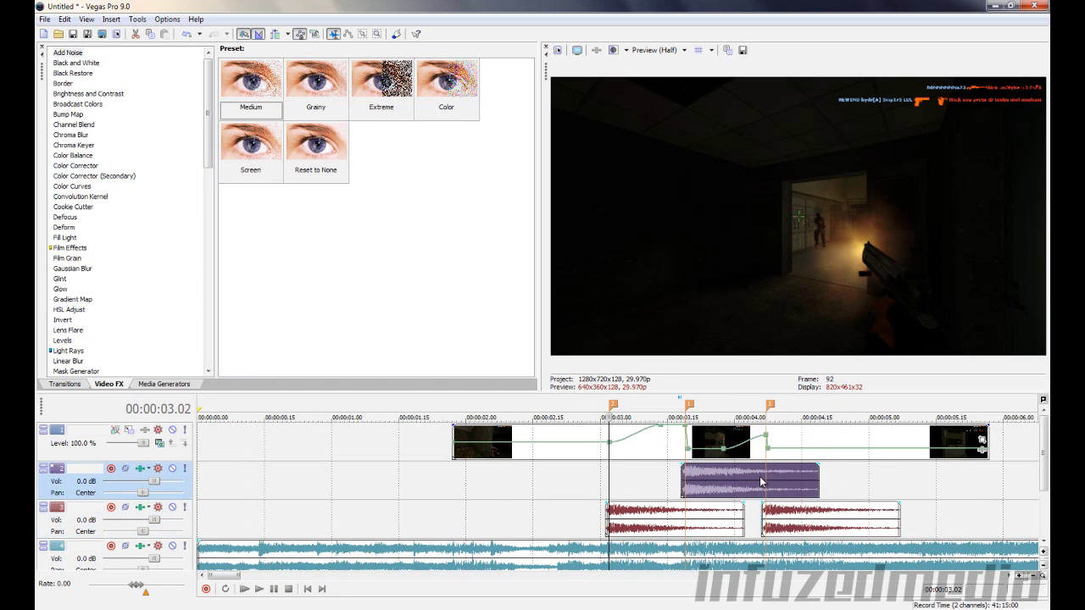
click(897, 523)
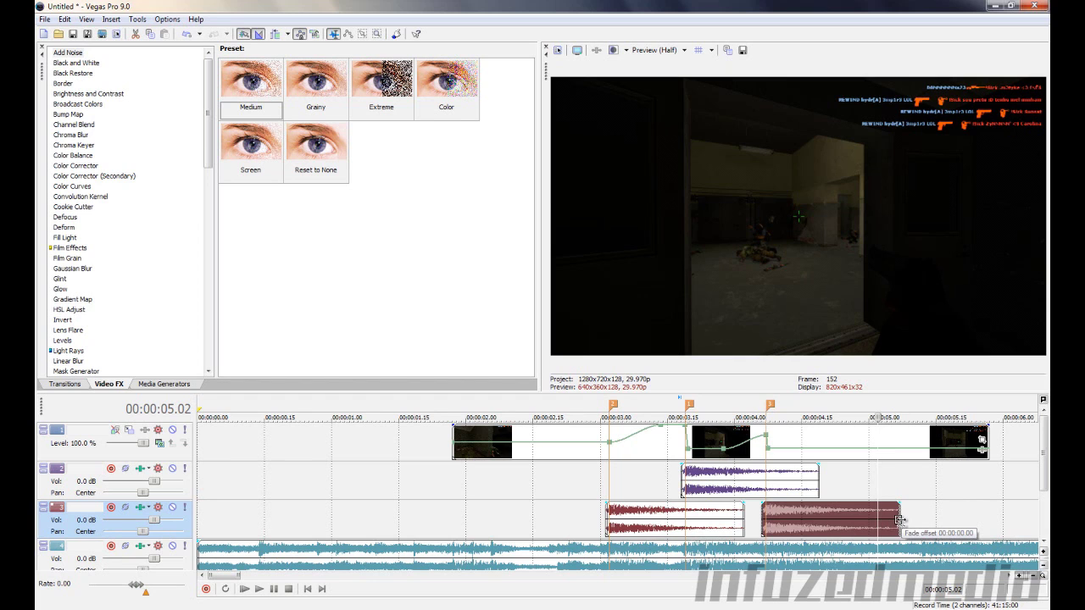
drag(900, 521, 949, 509)
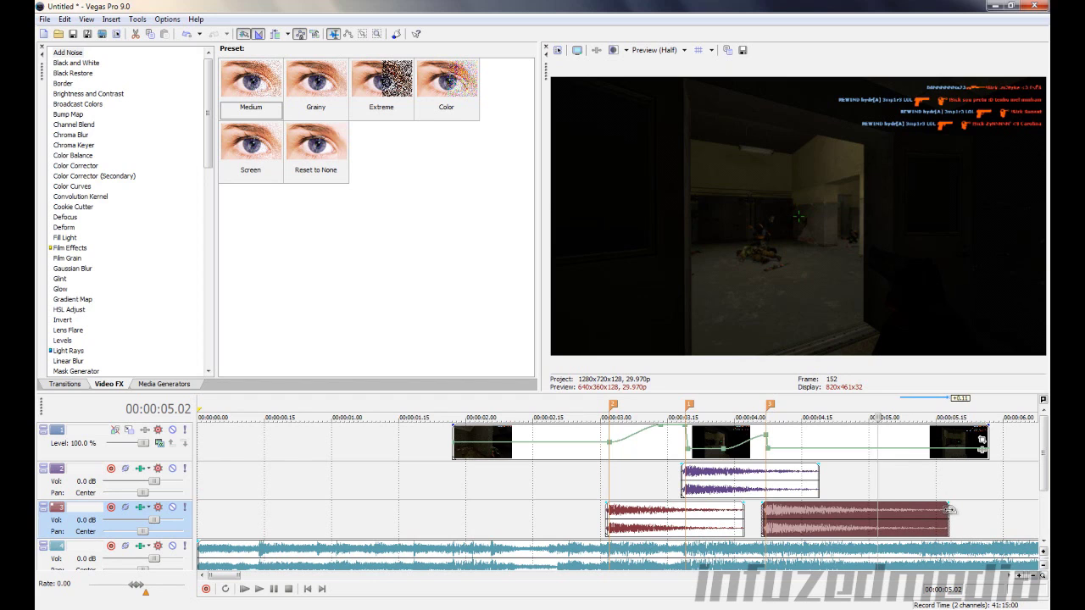
Give the later gunshot clip the Classic stretch method with pitch locked to stretch, and fine-tune its end
right_click(818, 528)
click(845, 514)
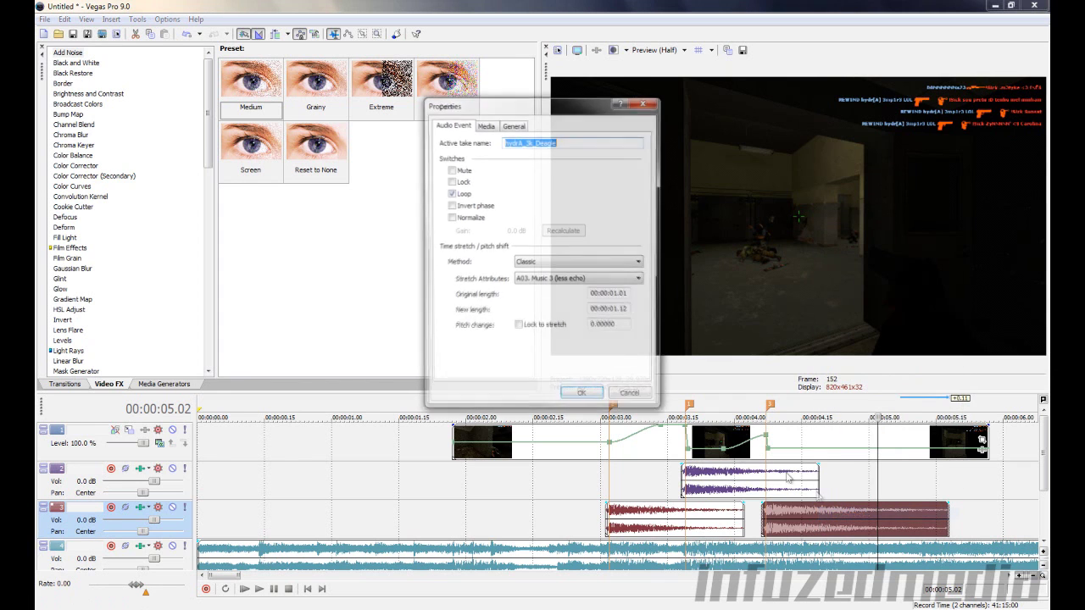
click(538, 263)
click(526, 289)
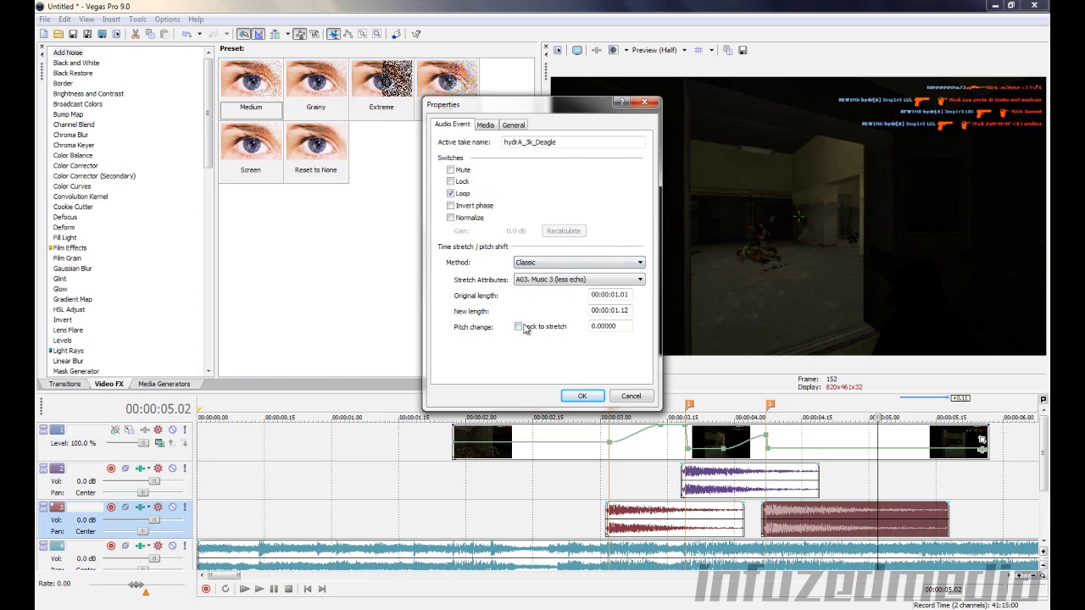
click(518, 327)
click(583, 396)
click(764, 518)
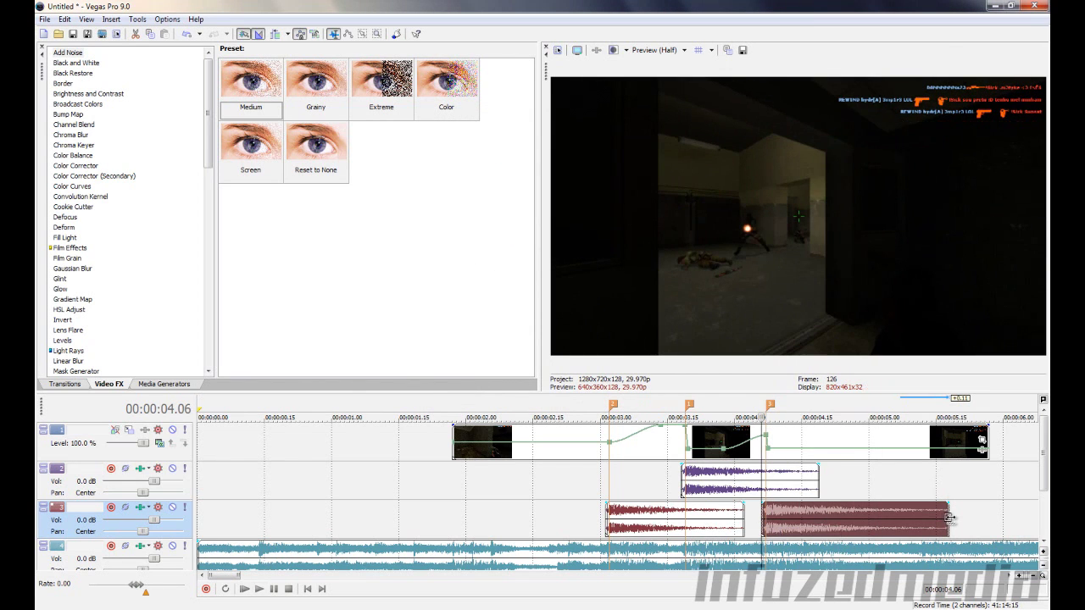
drag(947, 520, 947, 521)
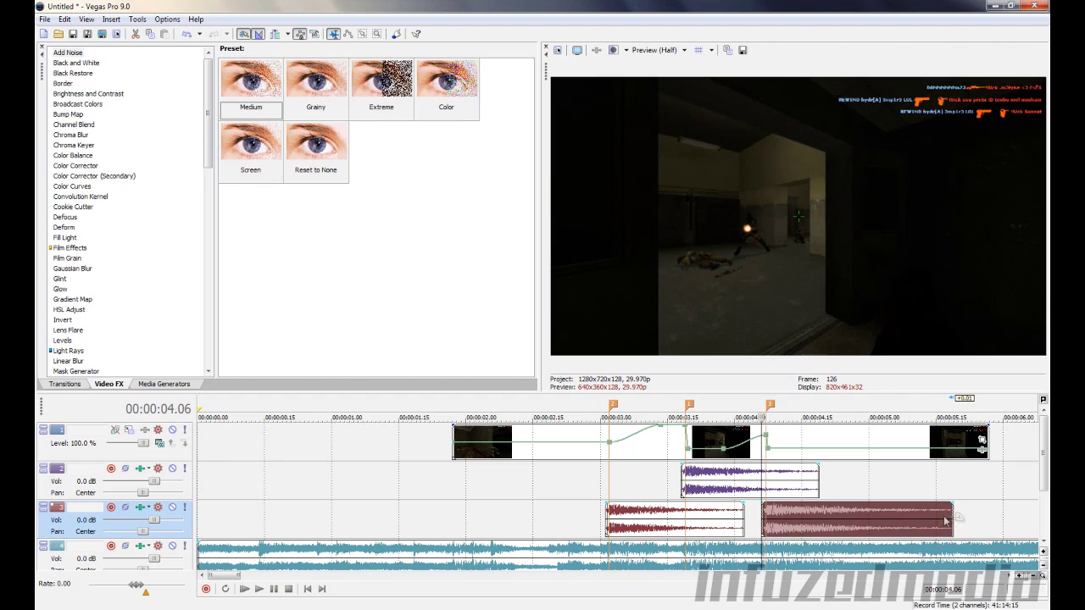
Shorten the earlier gunshot clip slightly, lock its pitch to stretch, and play back the section
click(739, 515)
drag(739, 516, 733, 516)
right_click(716, 517)
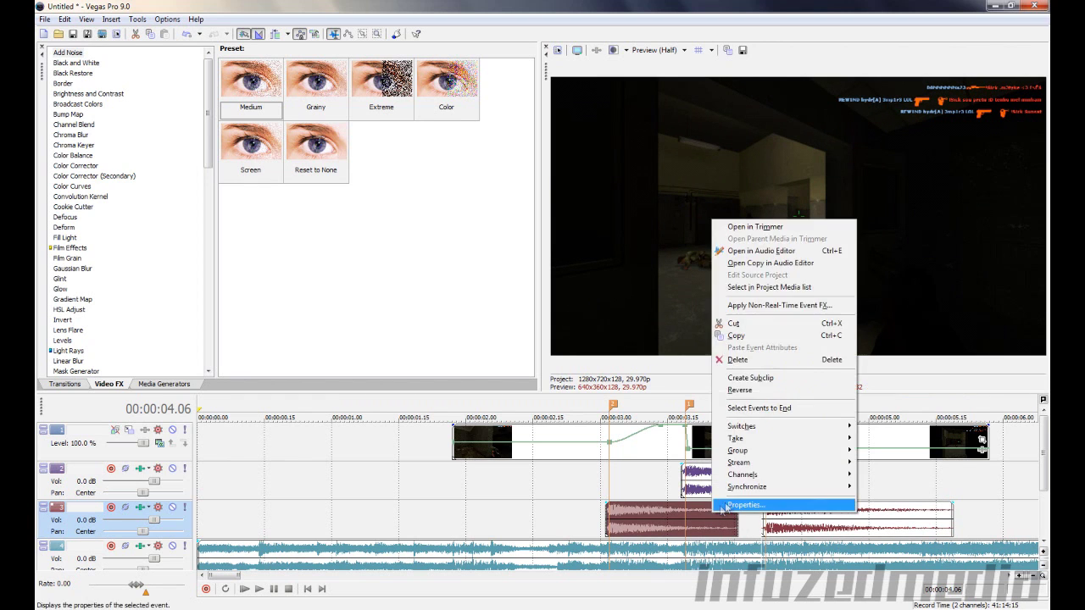
click(737, 501)
click(518, 327)
click(582, 396)
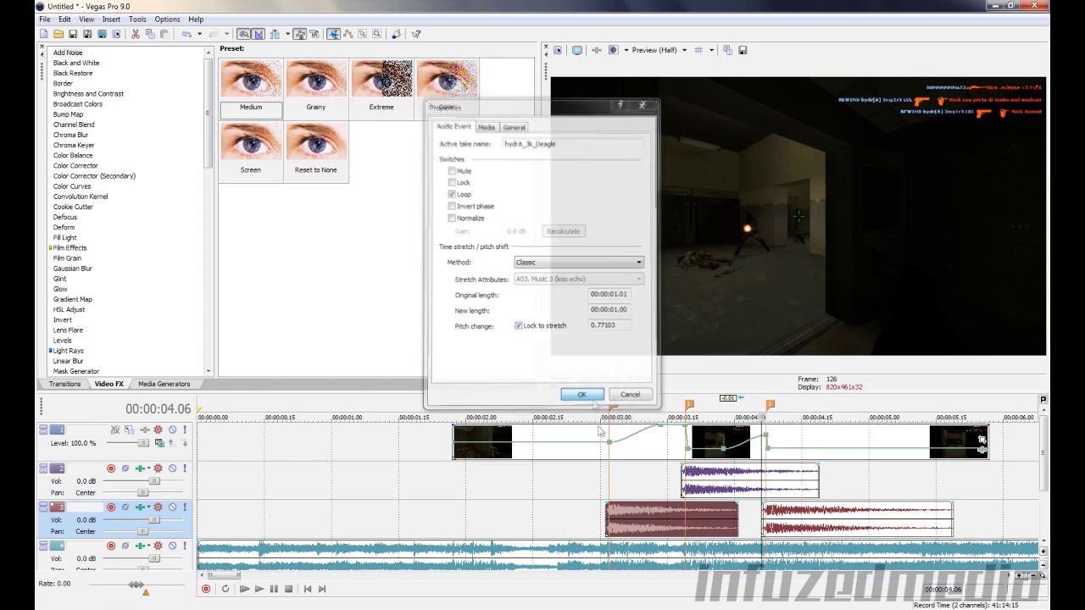
key(space)
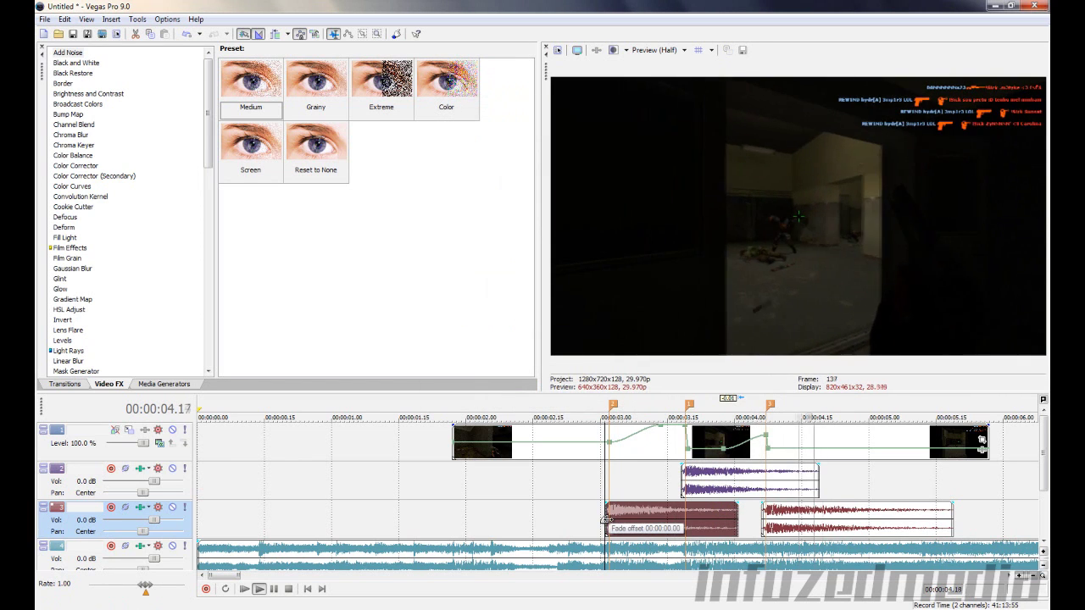
key(space)
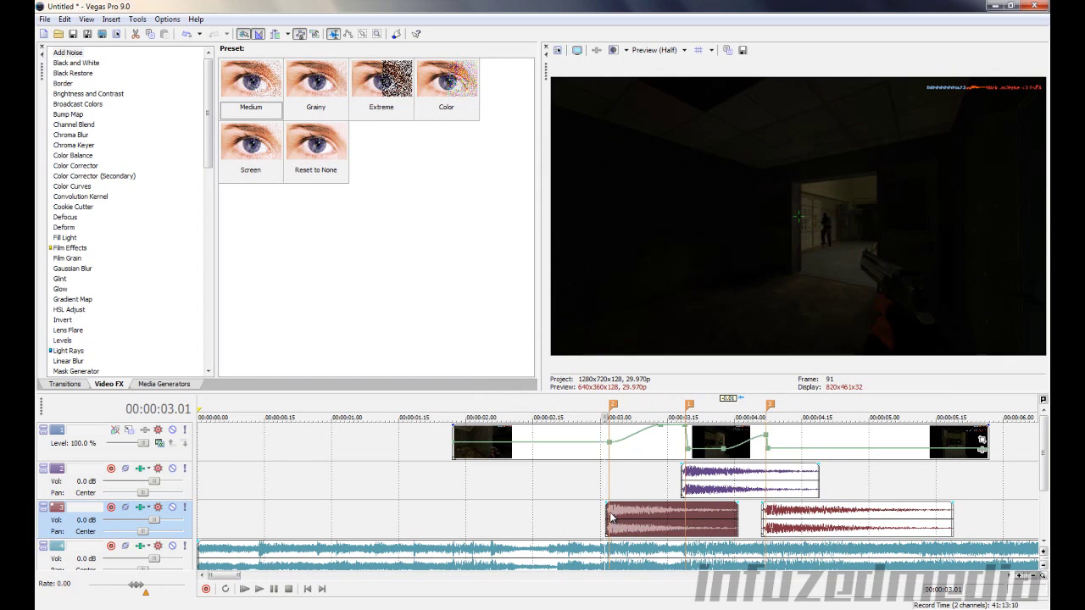
scroll(613, 516, down, 3)
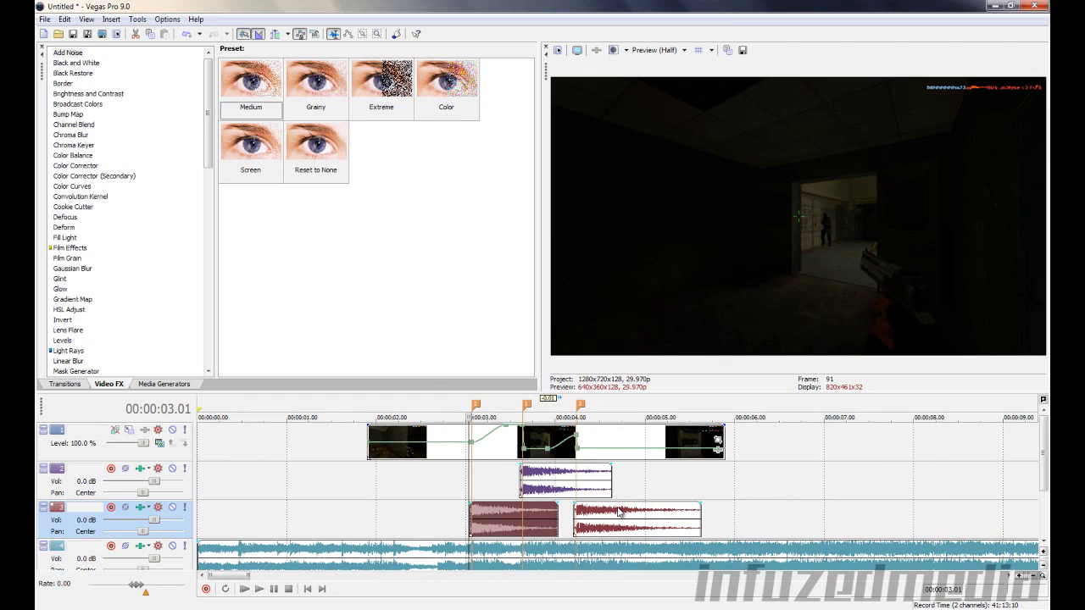
click(543, 437)
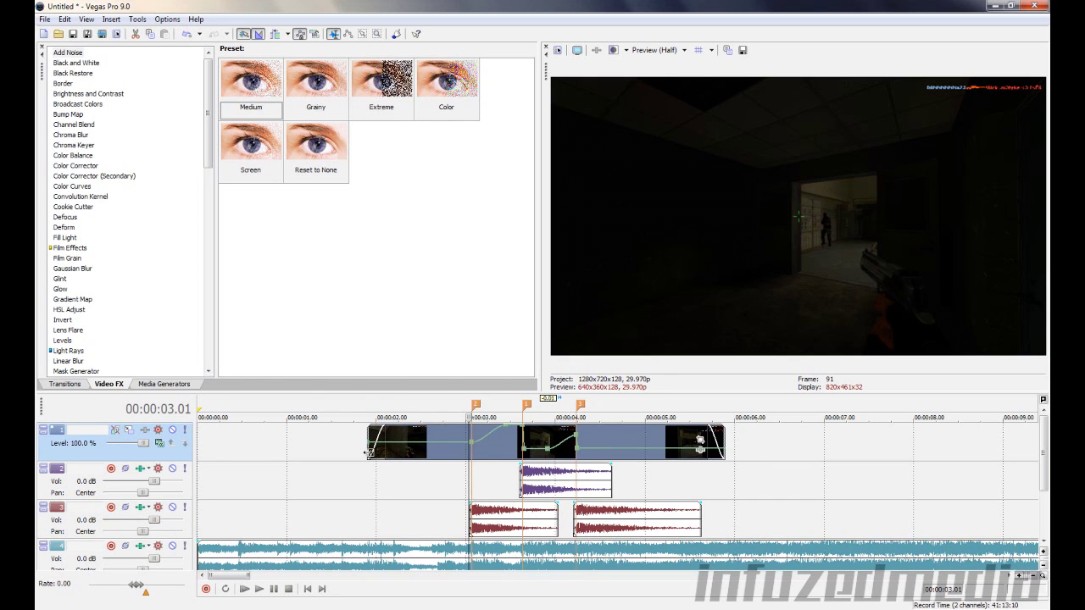
drag(371, 452, 479, 446)
key(ctrl+z)
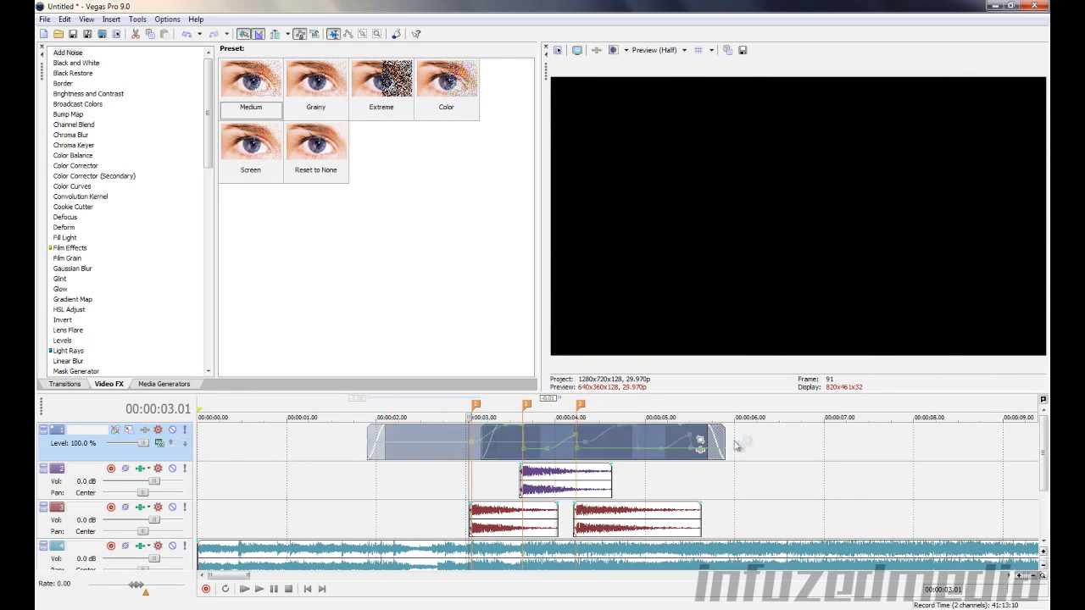
drag(725, 442, 608, 439)
key(ctrl+z)
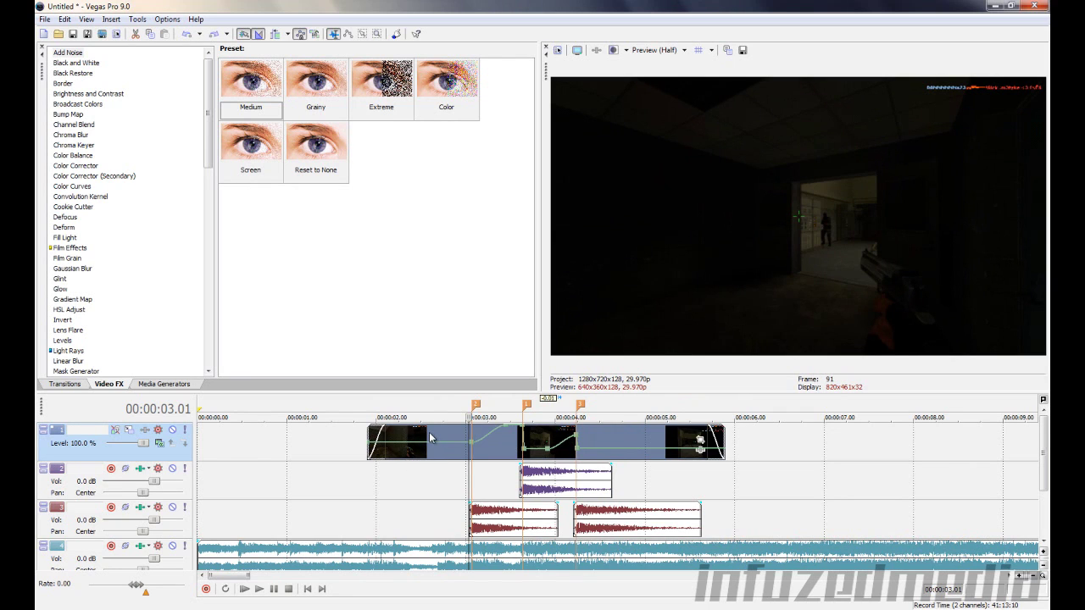
drag(368, 441, 431, 441)
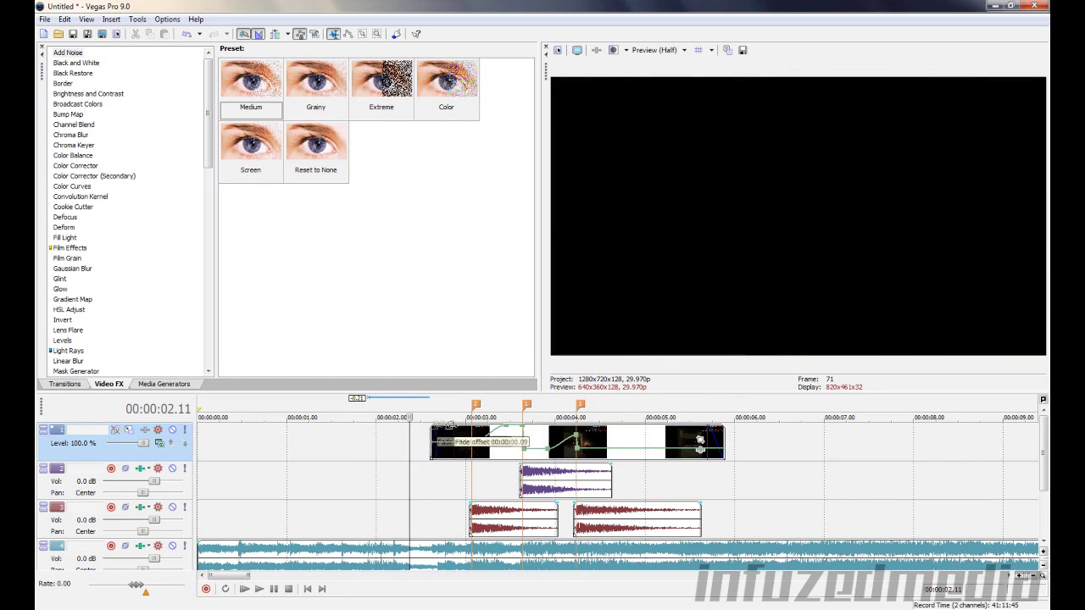
key(ctrl+z)
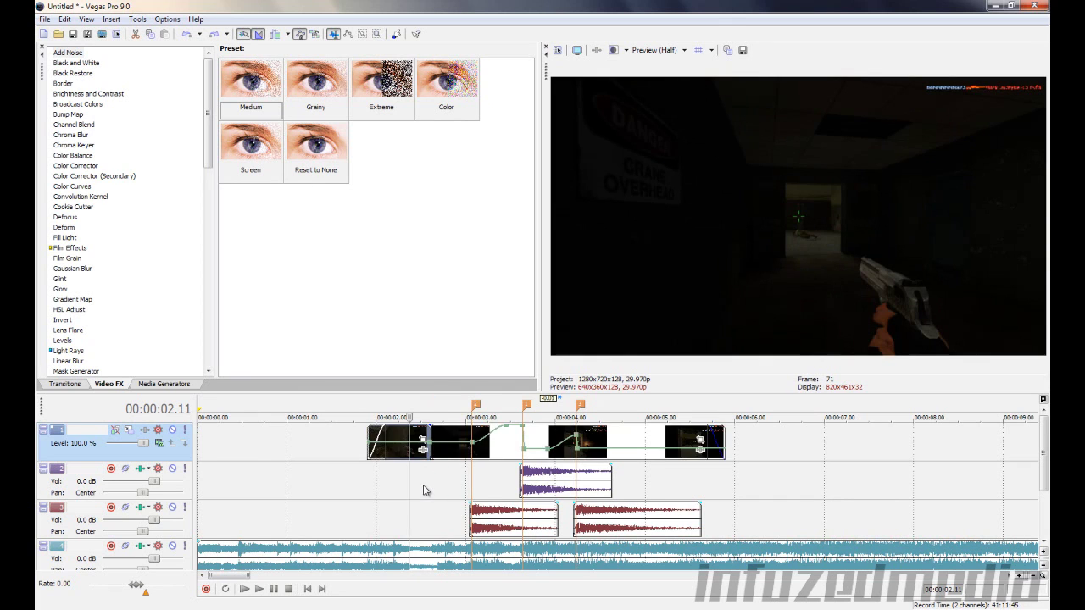
click(485, 478)
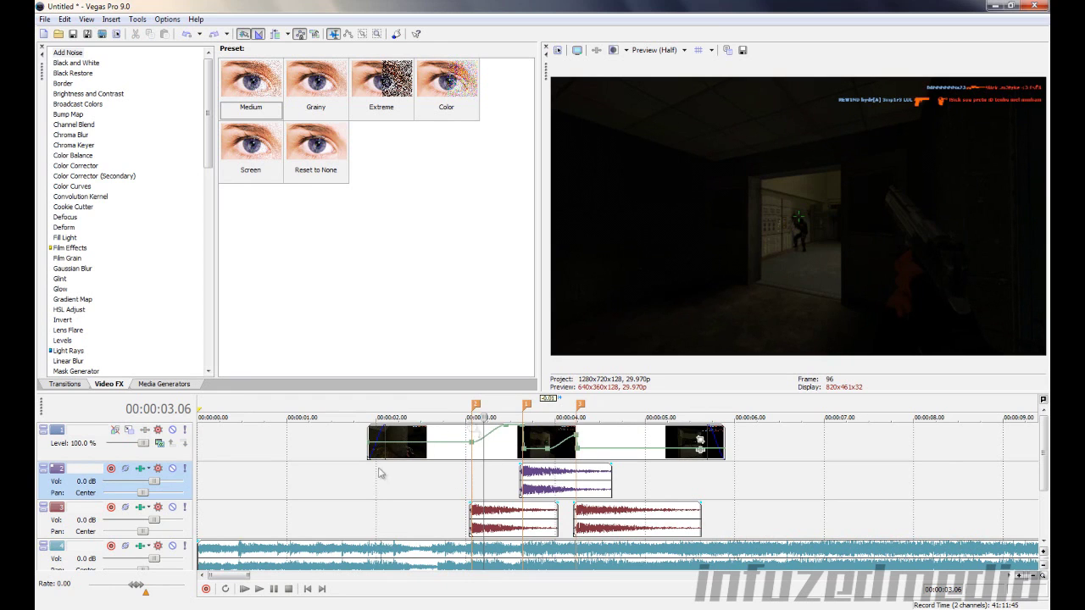
click(439, 502)
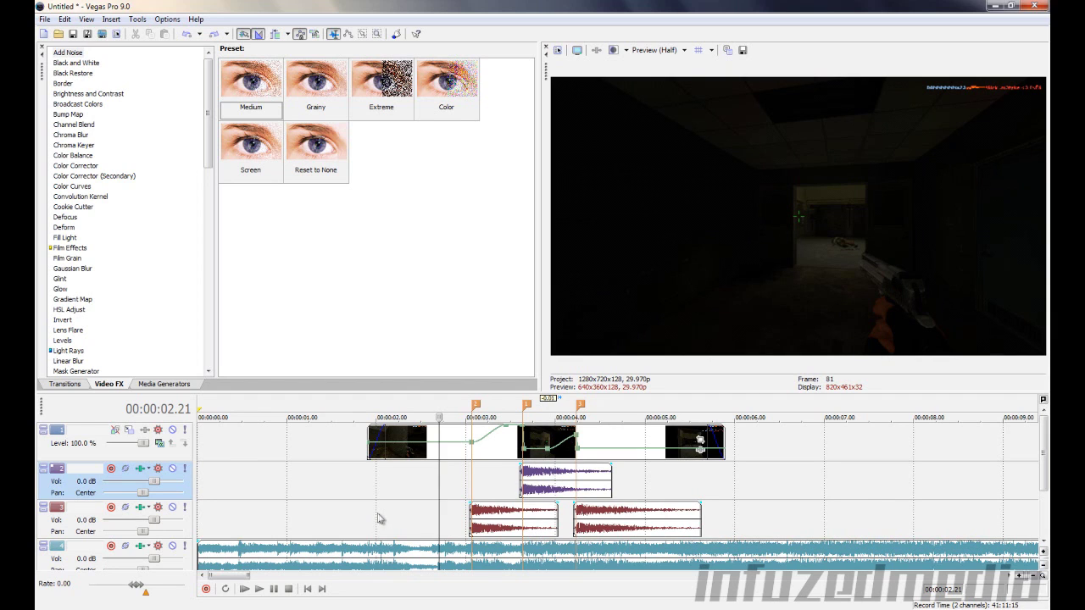
Delete the music before the video's start and after its end, split at the video's end
click(373, 517)
click(368, 551)
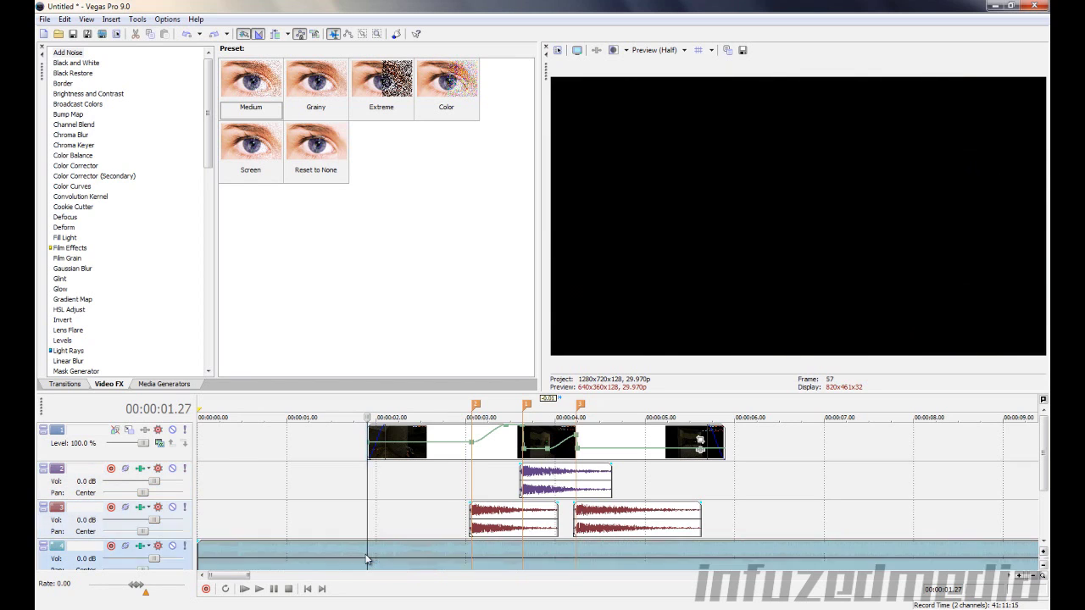
key(Delete)
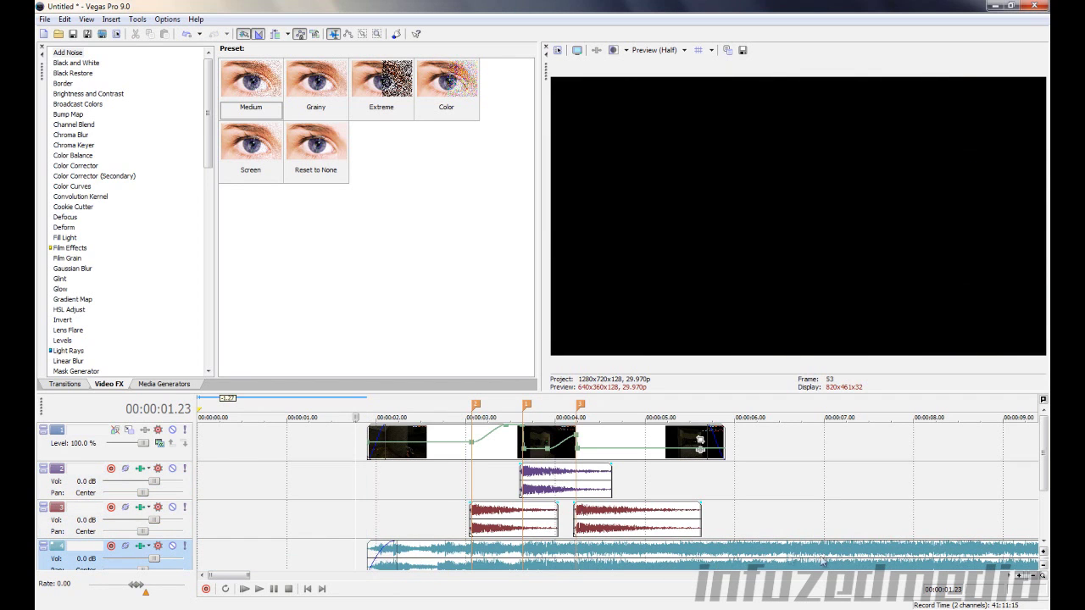
click(727, 551)
key(s)
click(750, 555)
key(Delete)
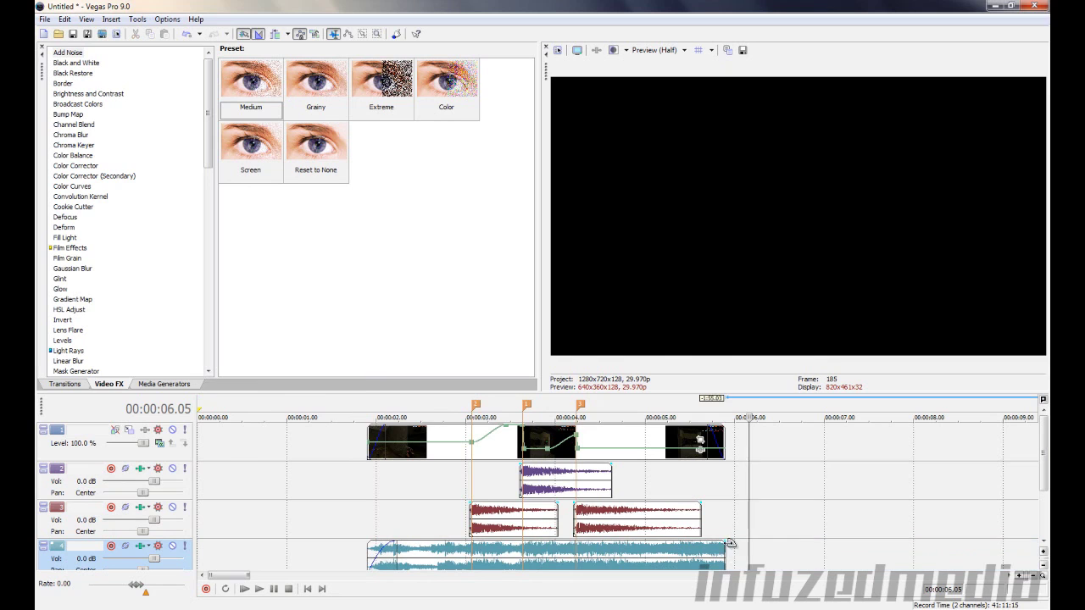
Drag a fade-out onto the end of the music track
drag(726, 542, 692, 546)
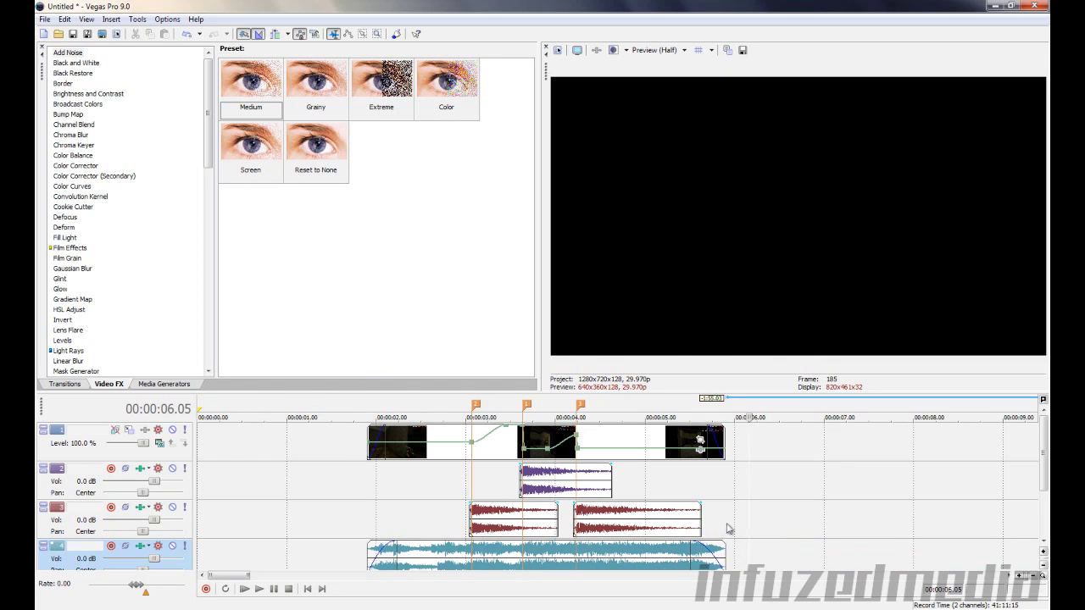
click(726, 530)
click(370, 500)
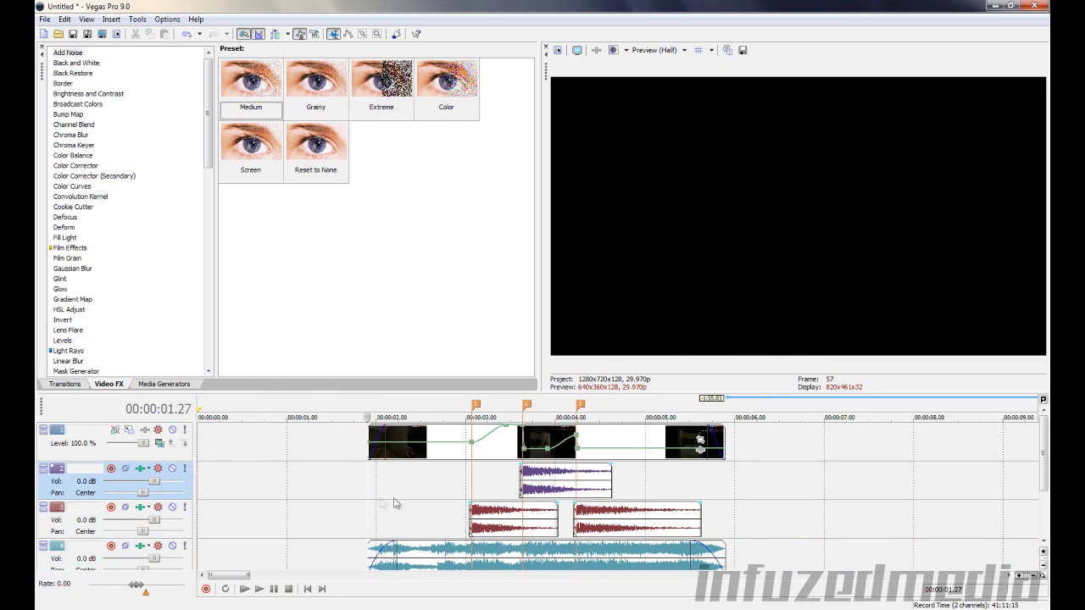